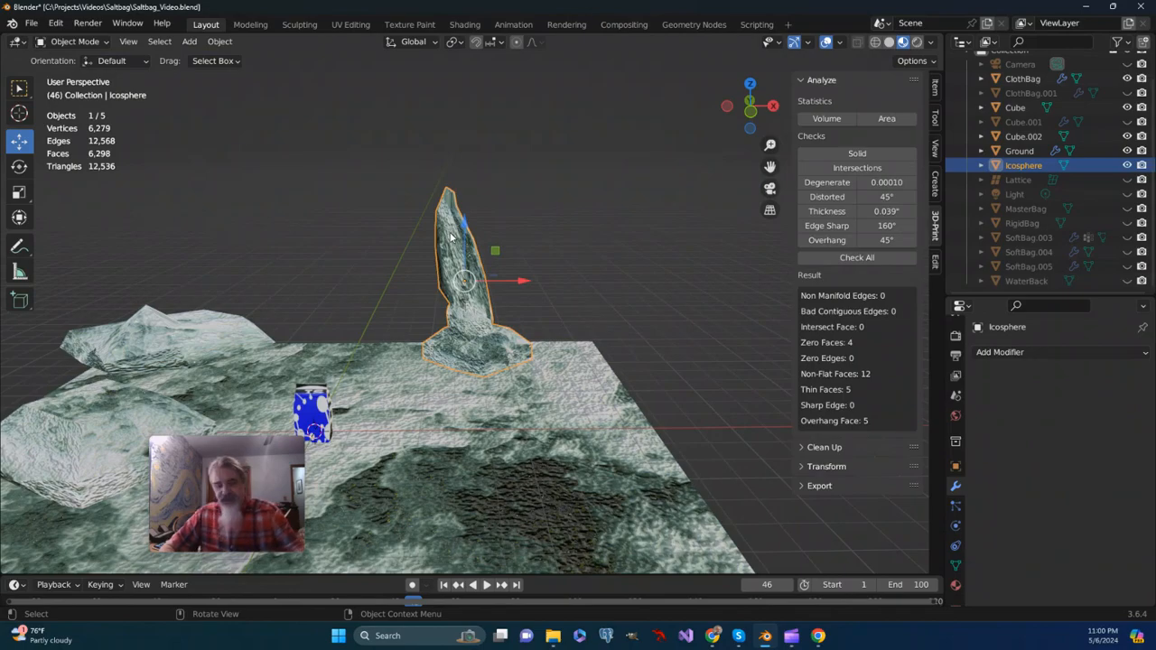
Step: Examine the stretched texture around the tip of the tall rock spire
scroll(450, 236, up, 4)
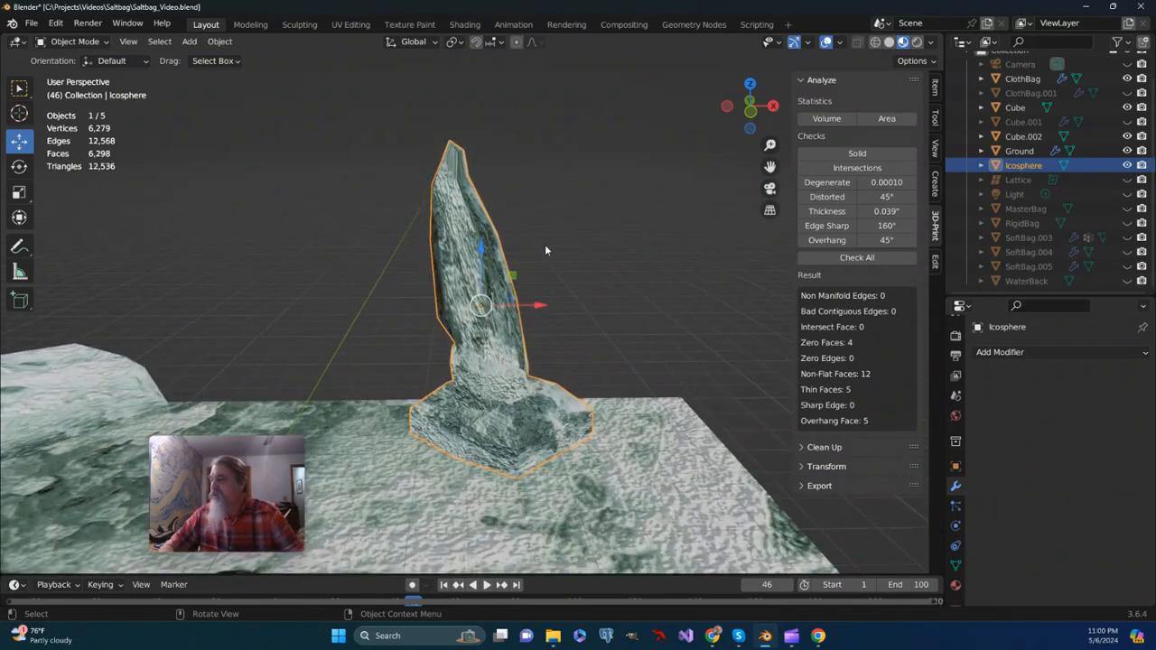
middle_drag(545, 250, 559, 317)
scroll(506, 258, up, 3)
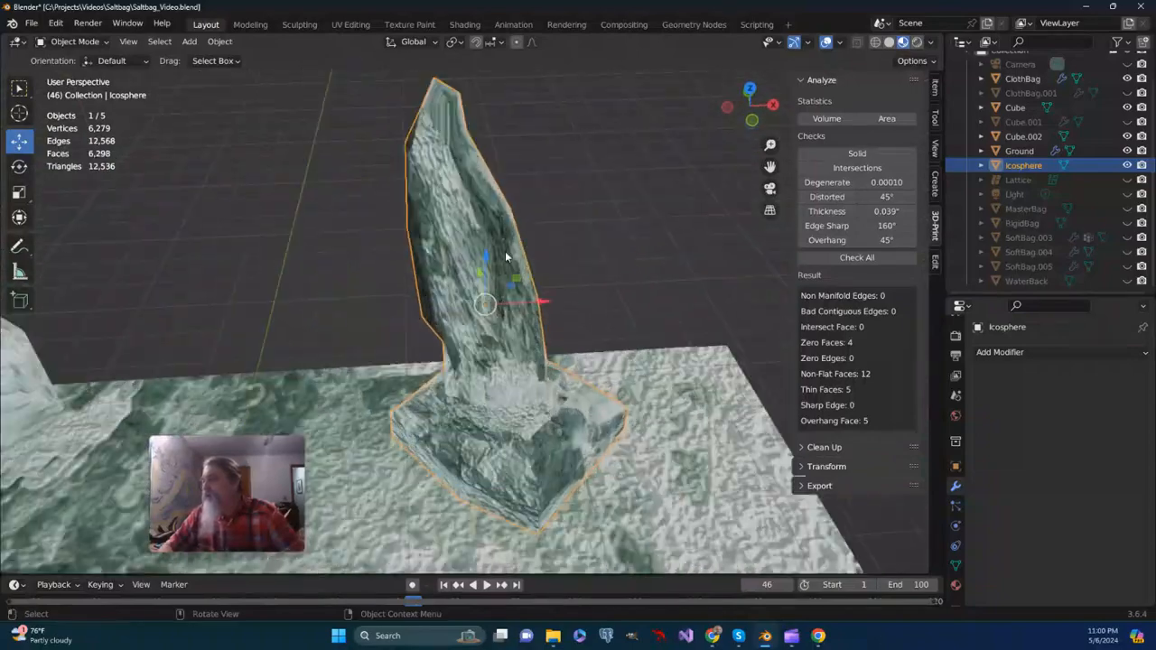
scroll(506, 257, up, 4)
middle_drag(618, 239, 488, 153)
scroll(485, 156, down, 4)
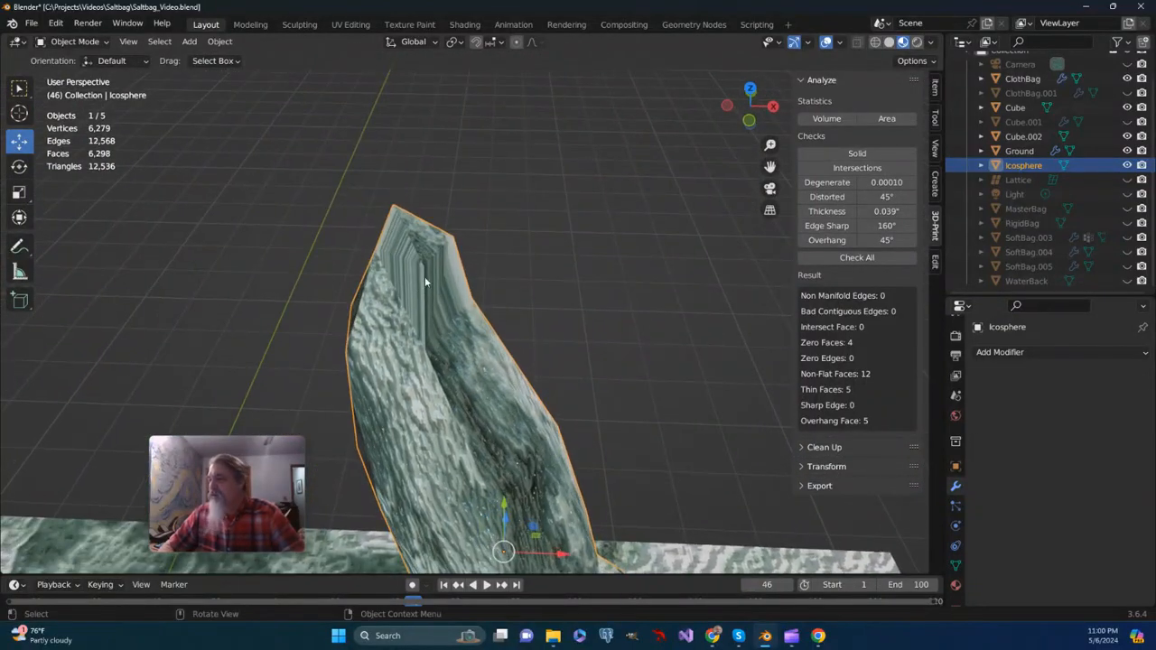
middle_drag(411, 285, 427, 255)
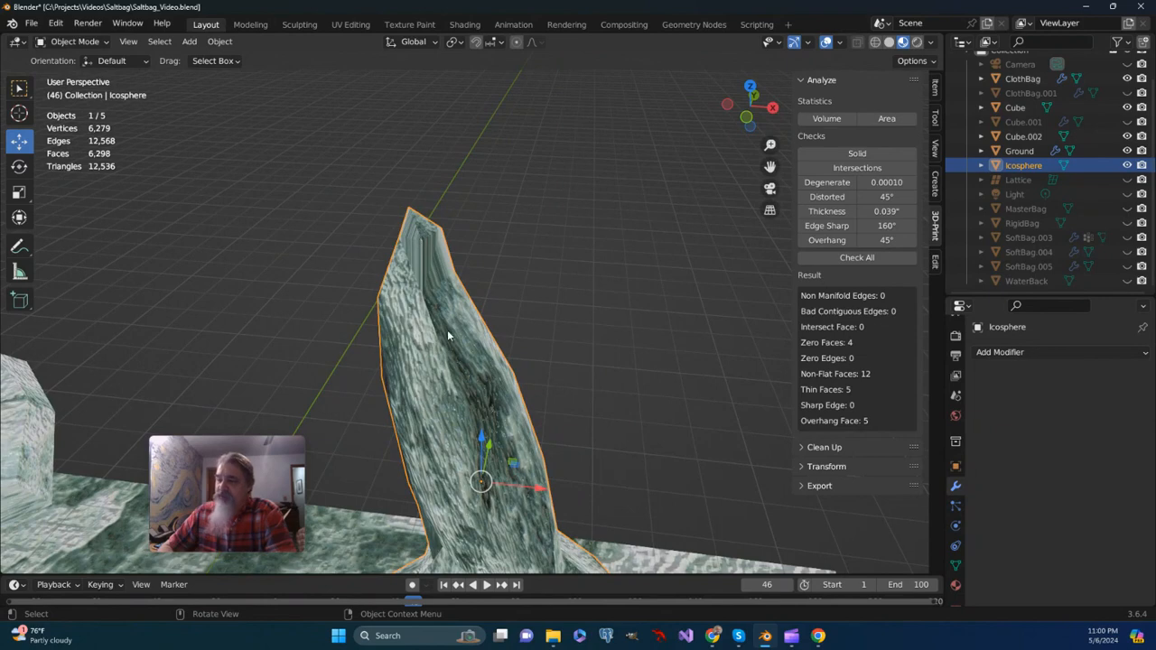
scroll(448, 336, down, 3)
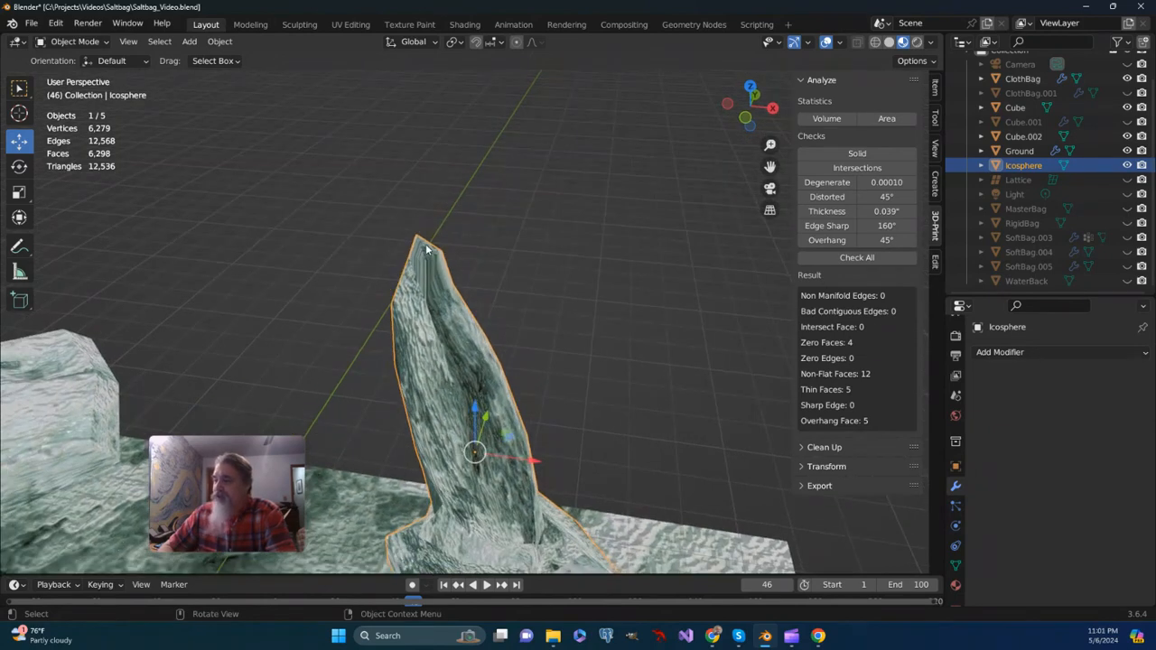
Step: Enter Edit Mode on the rock spire and enable face selection
click(76, 42)
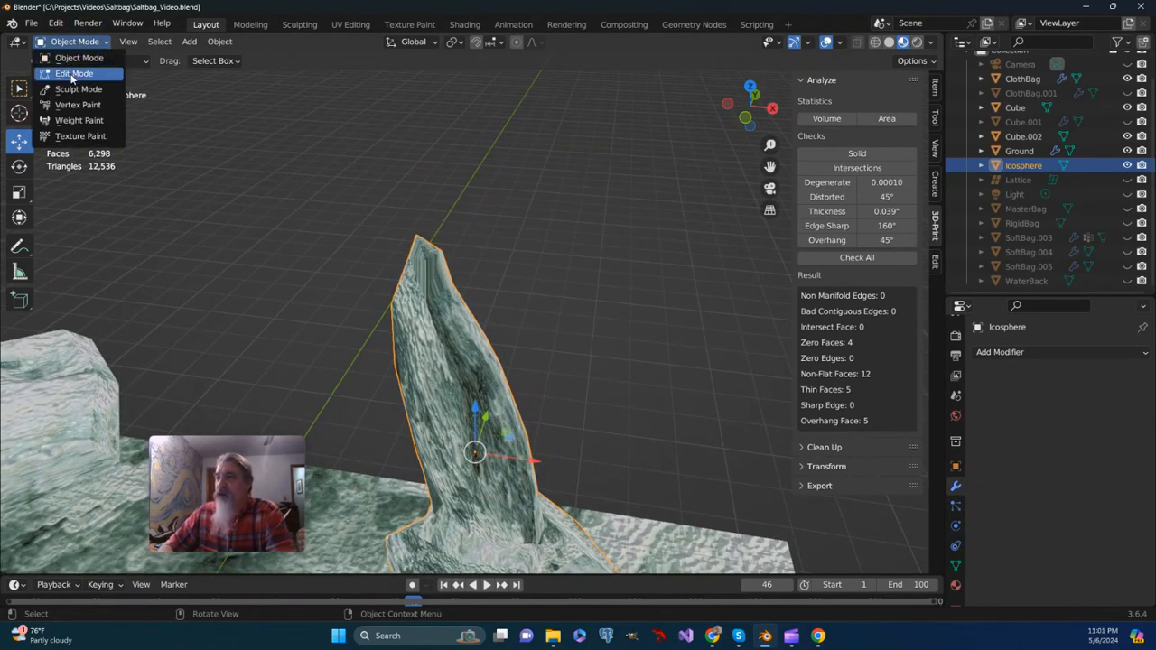
click(70, 71)
scroll(410, 282, up, 3)
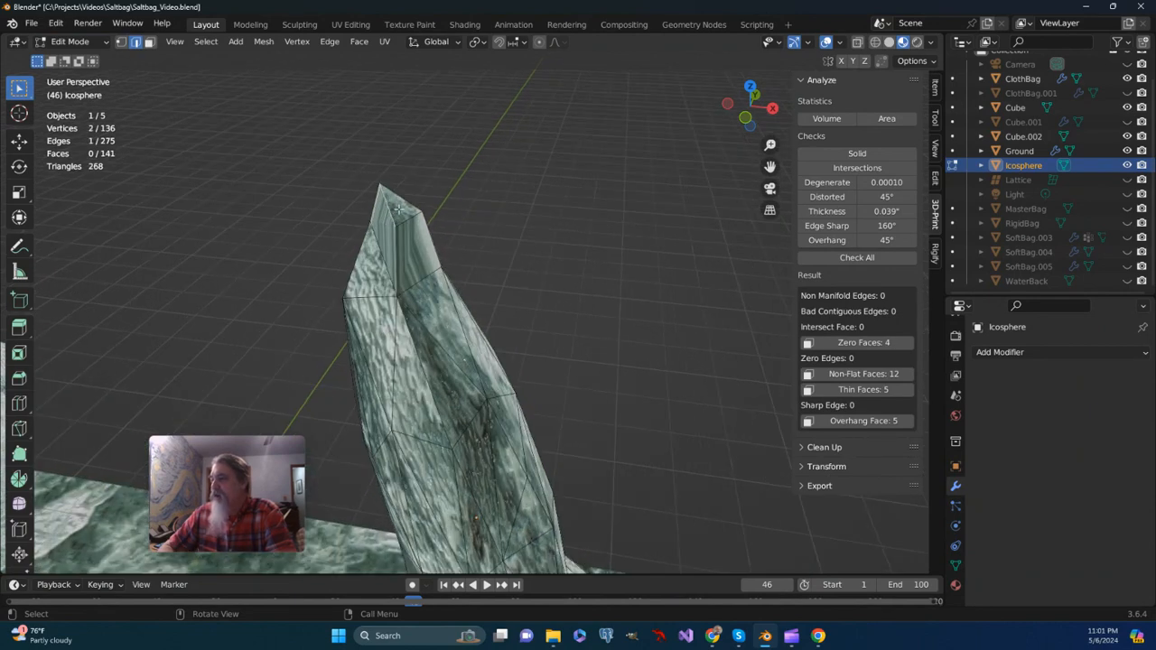
click(150, 42)
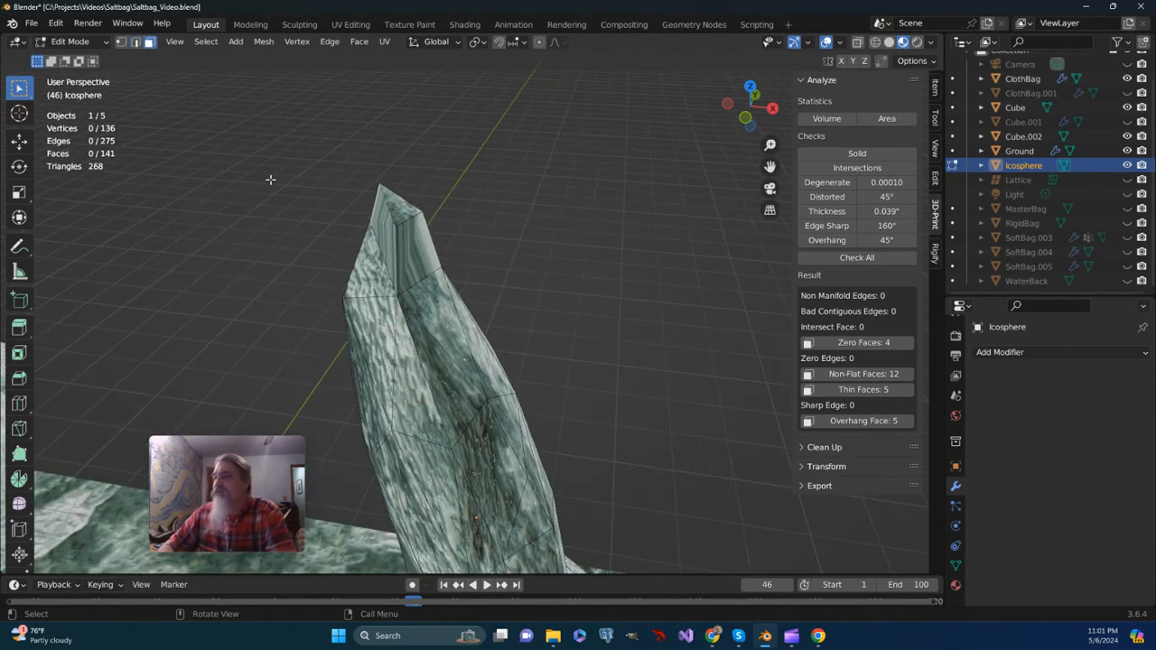
Step: Try extruding the triangular face at the spire's tip and undo the extrusion
click(394, 207)
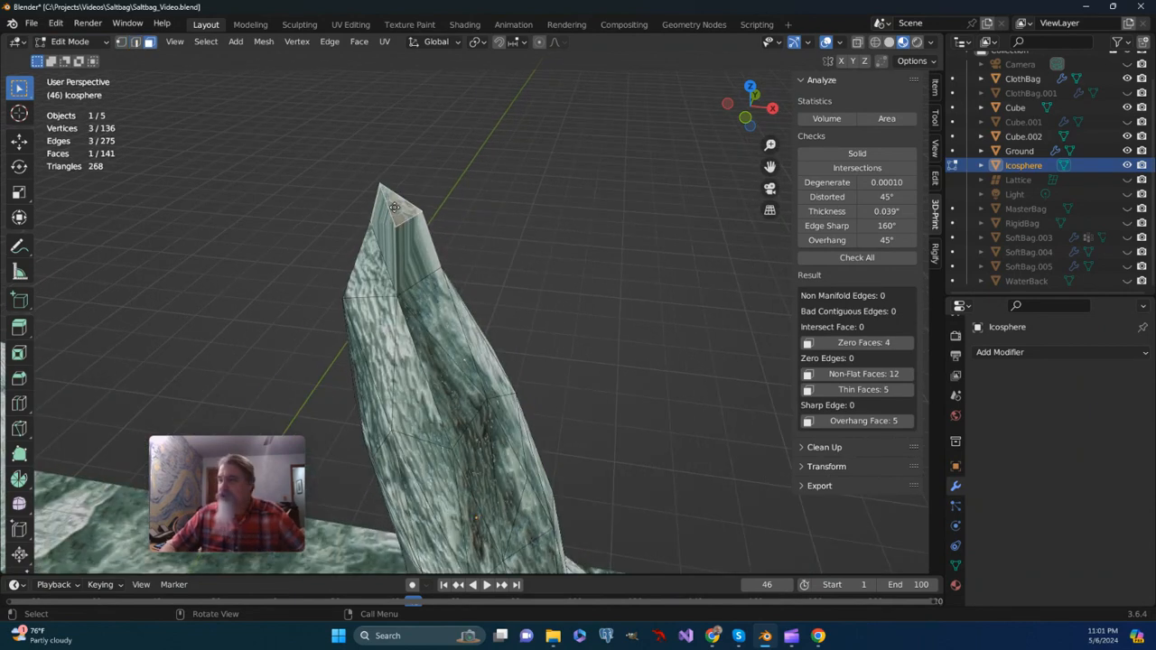
key(e)
click(469, 152)
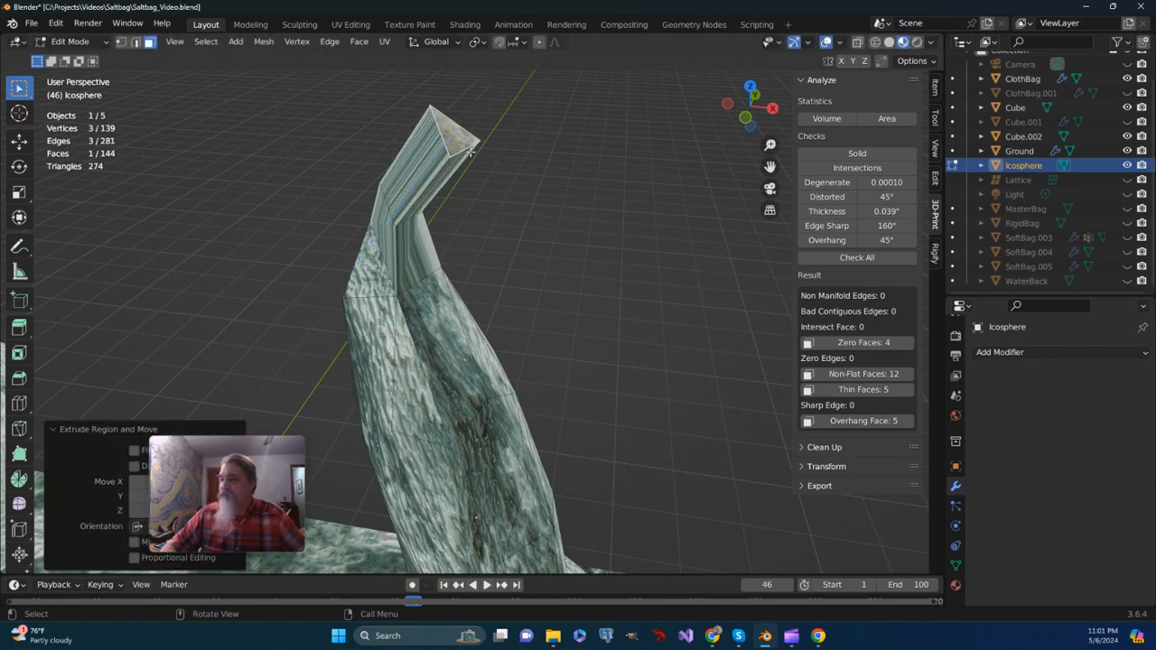
key(ctrl+z)
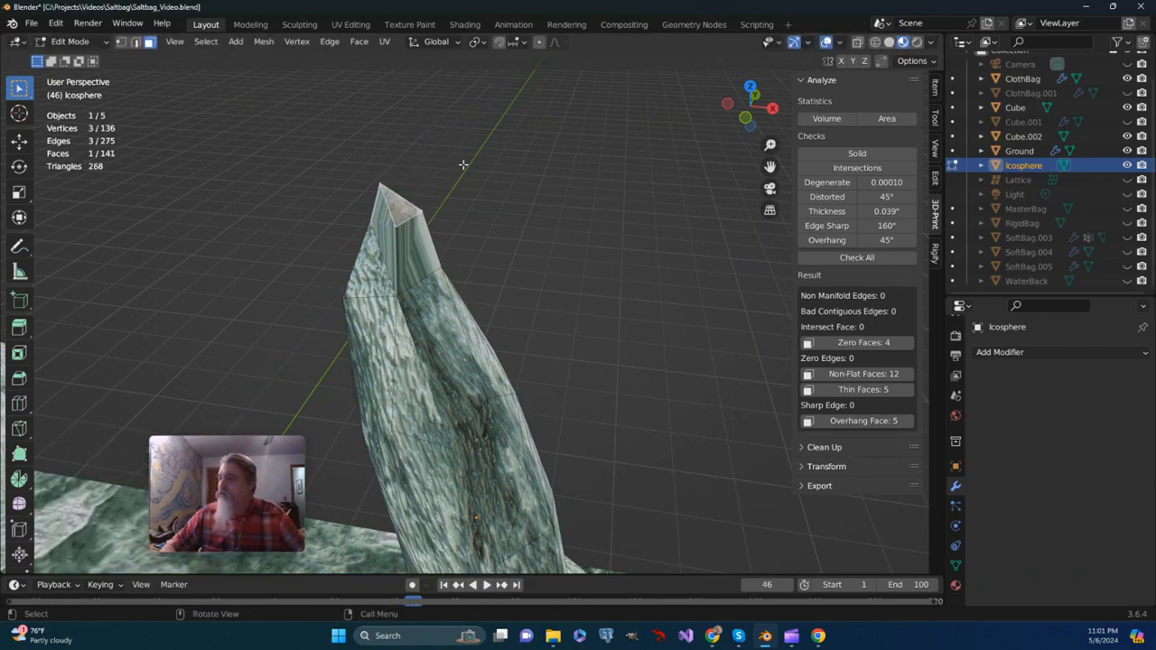
Step: Switch to the UV Editing workspace with the rock spire in view
middle_drag(378, 294, 342, 205)
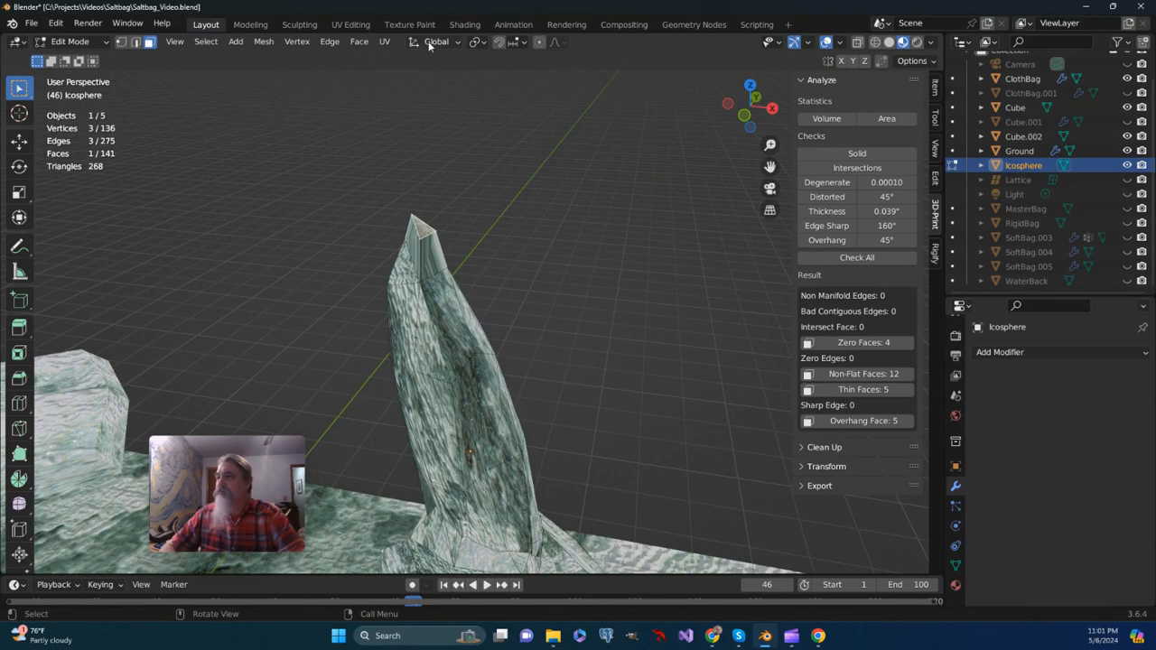
click(352, 25)
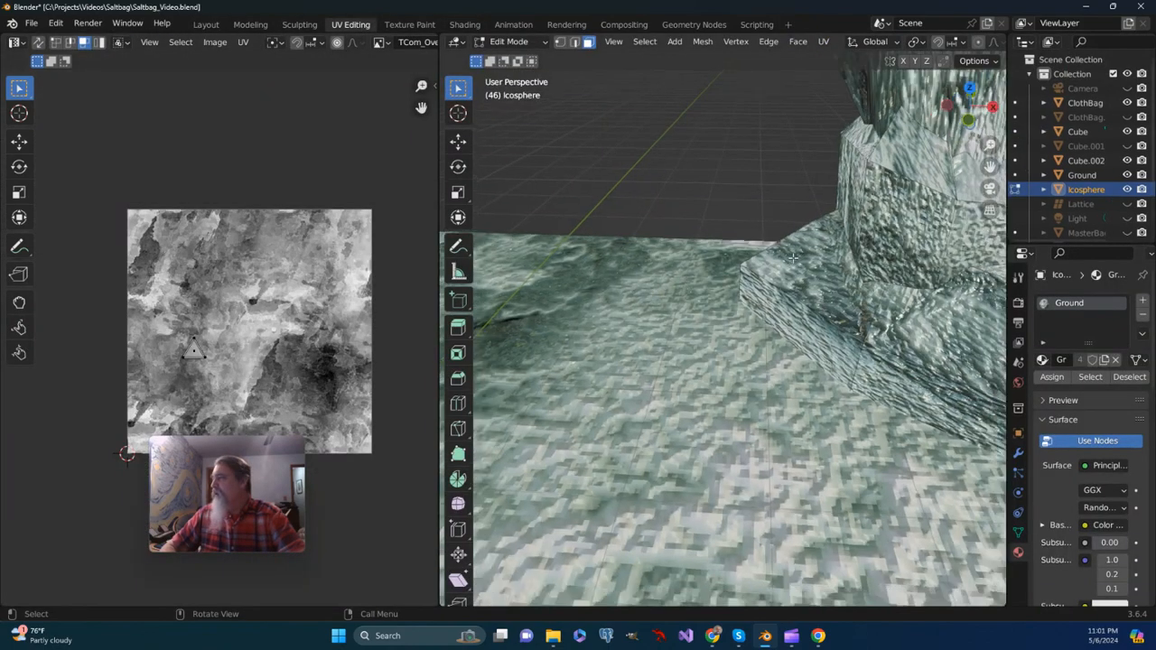
scroll(793, 259, down, 3)
drag(990, 166, 1000, 107)
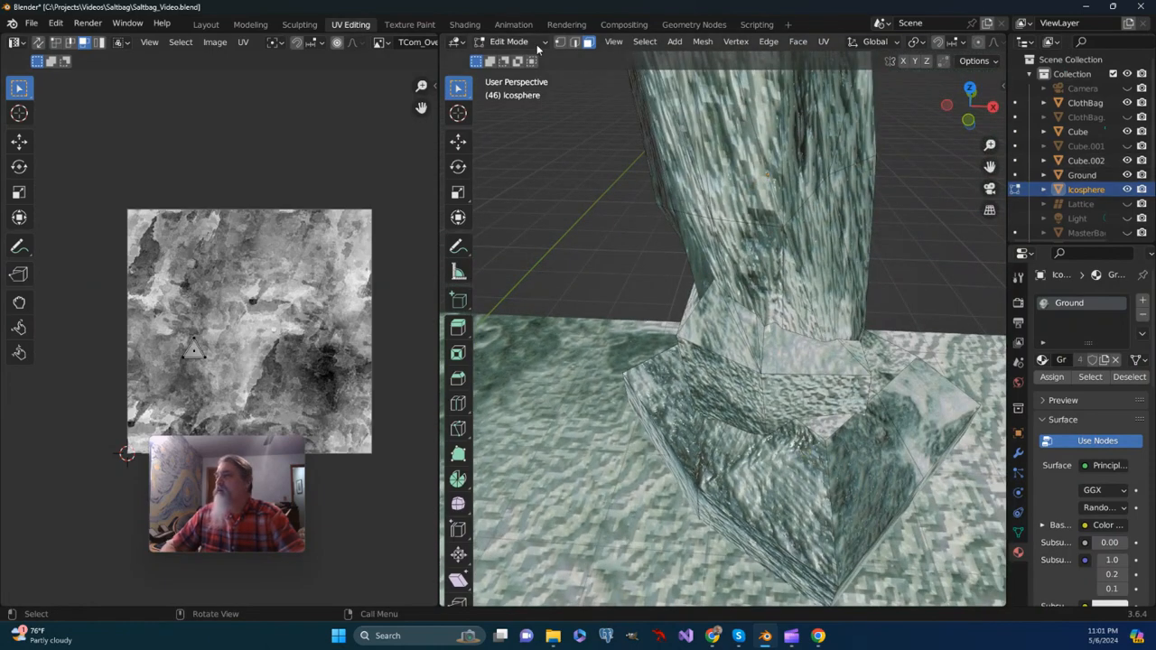
Step: Select individual side faces of the spire and its whole mesh to examine how they map onto the texture image
click(730, 140)
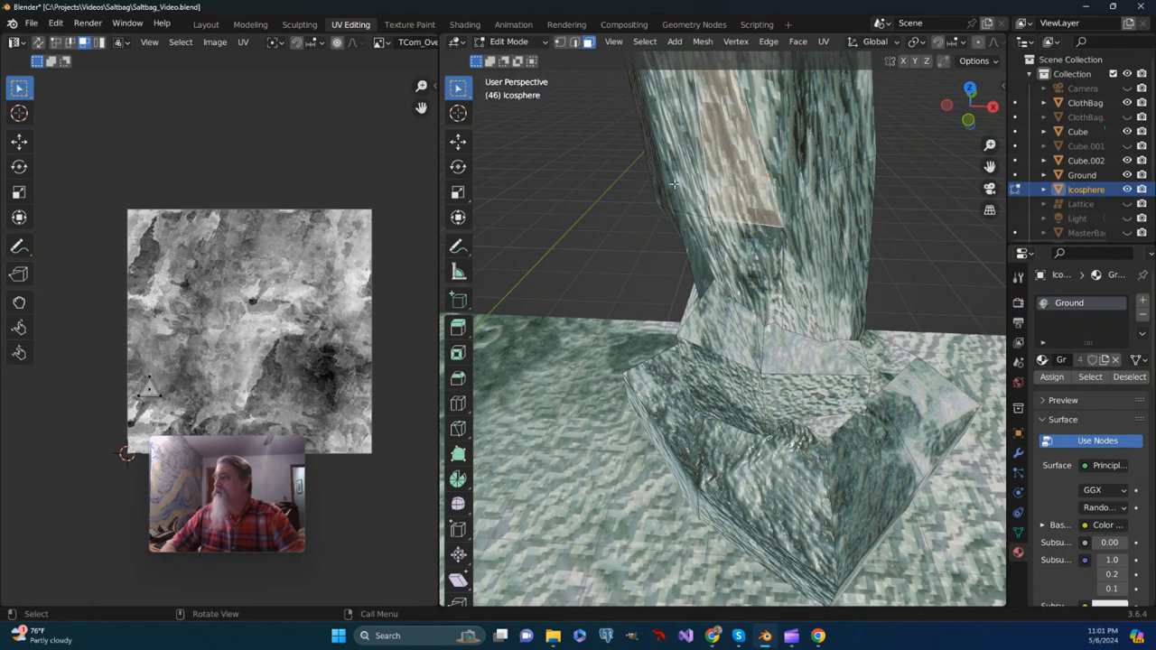
scroll(678, 192, down, 5)
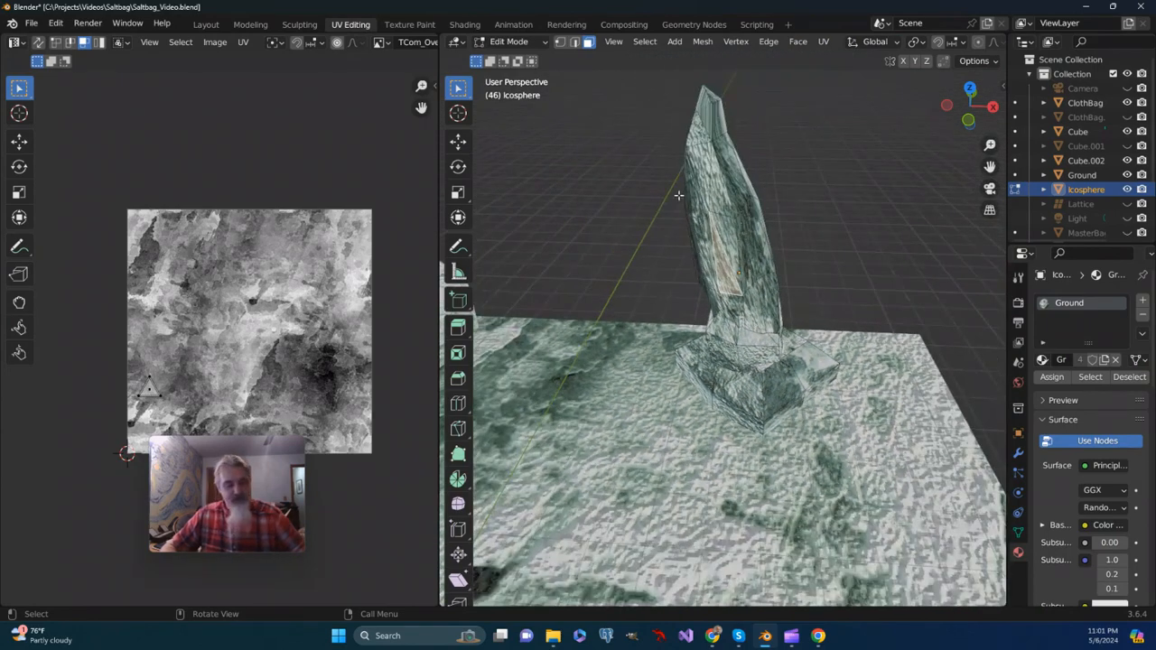
key(a)
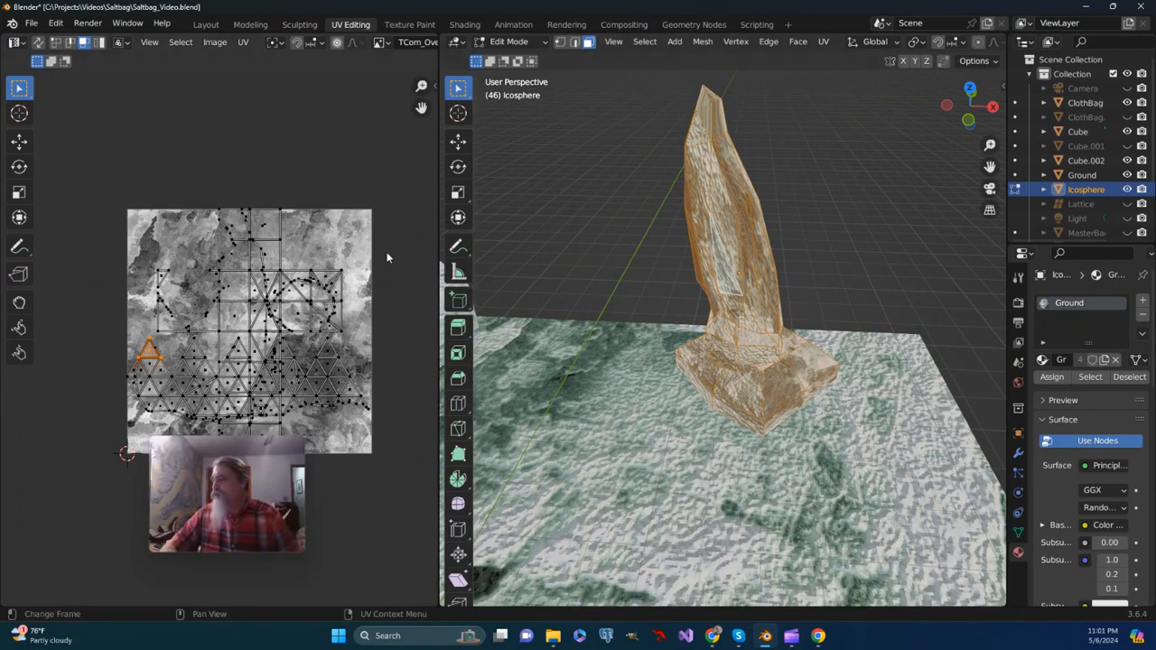
key(alt+a)
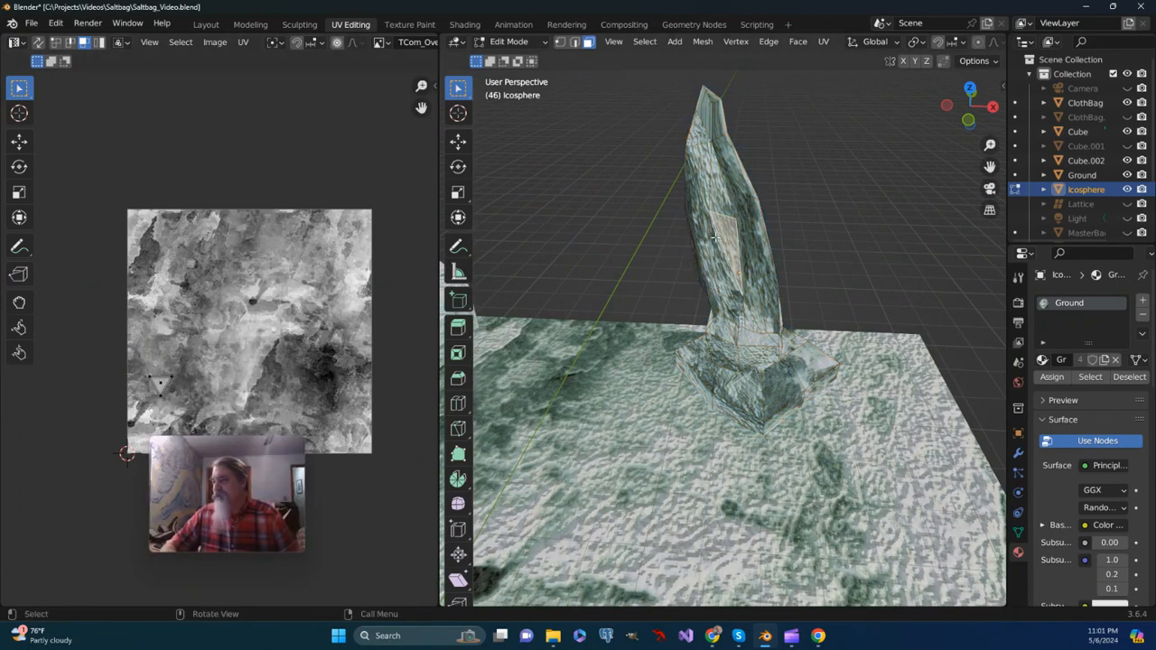
click(722, 185)
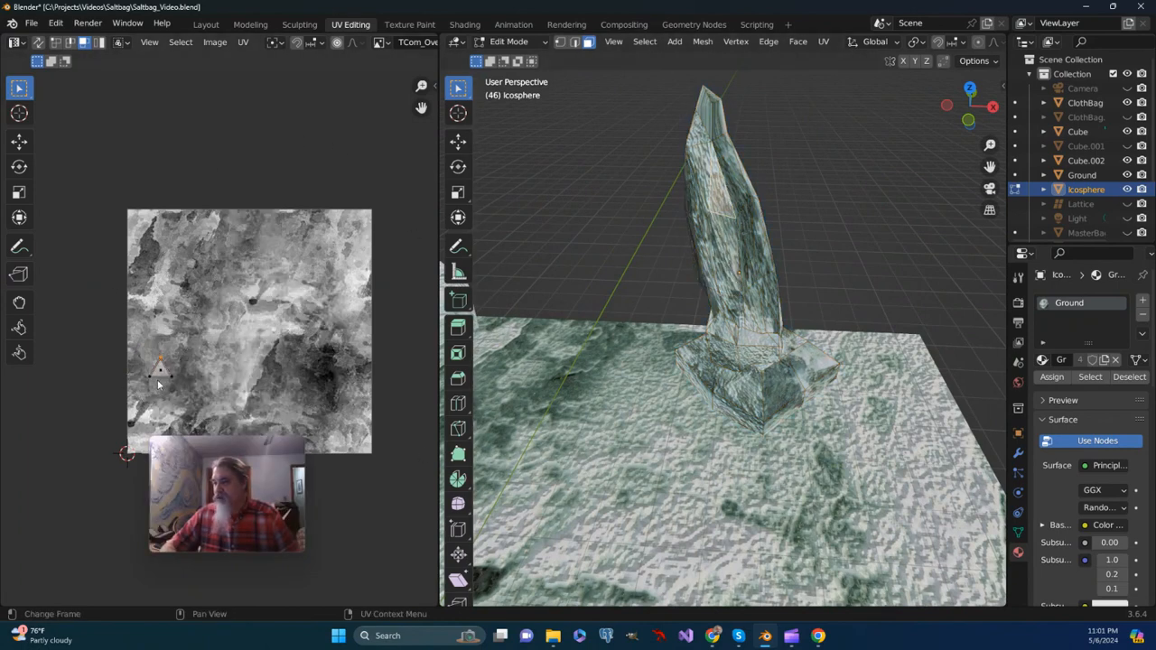
middle_drag(687, 271, 783, 269)
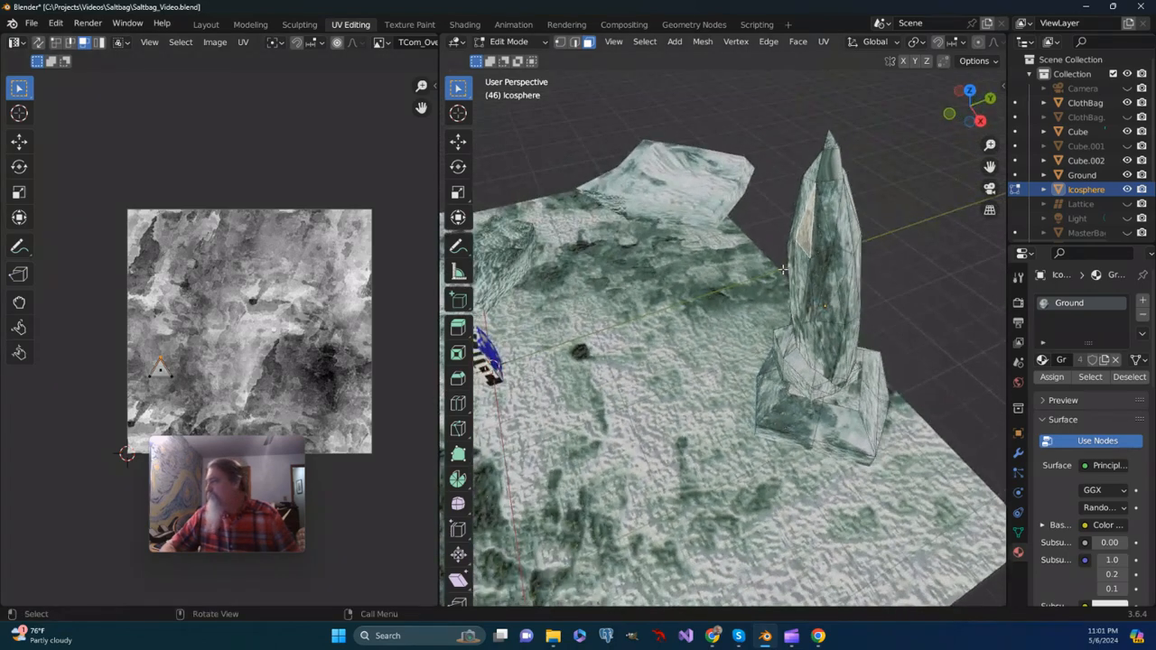
click(824, 269)
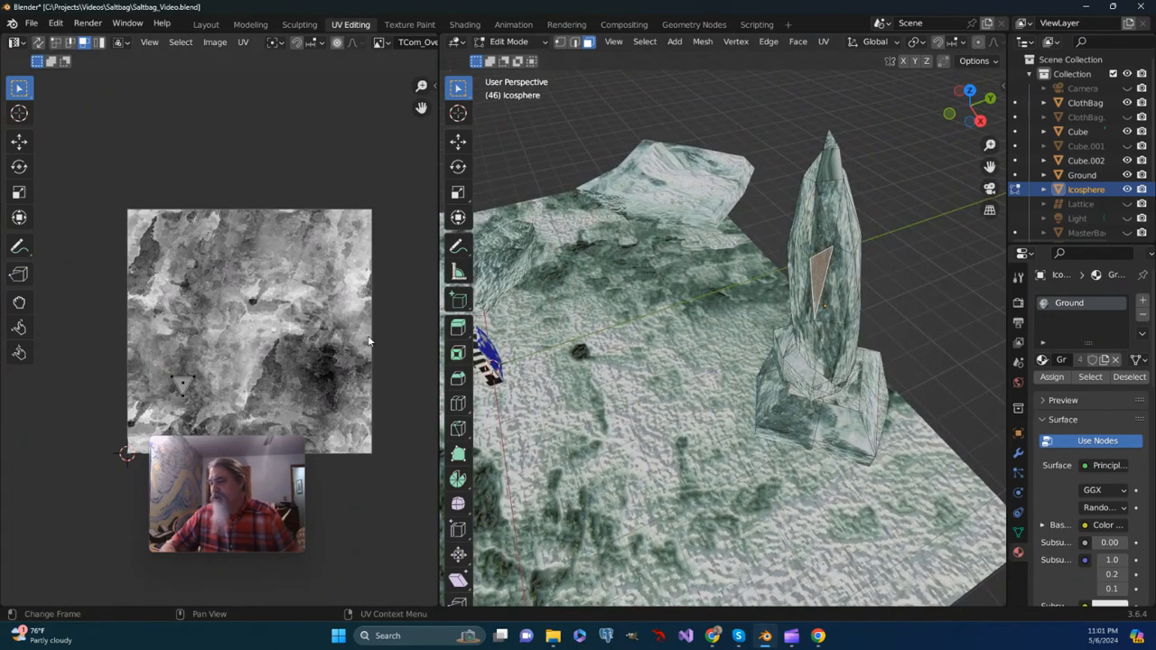
scroll(811, 184, down, 1)
scroll(847, 236, up, 2)
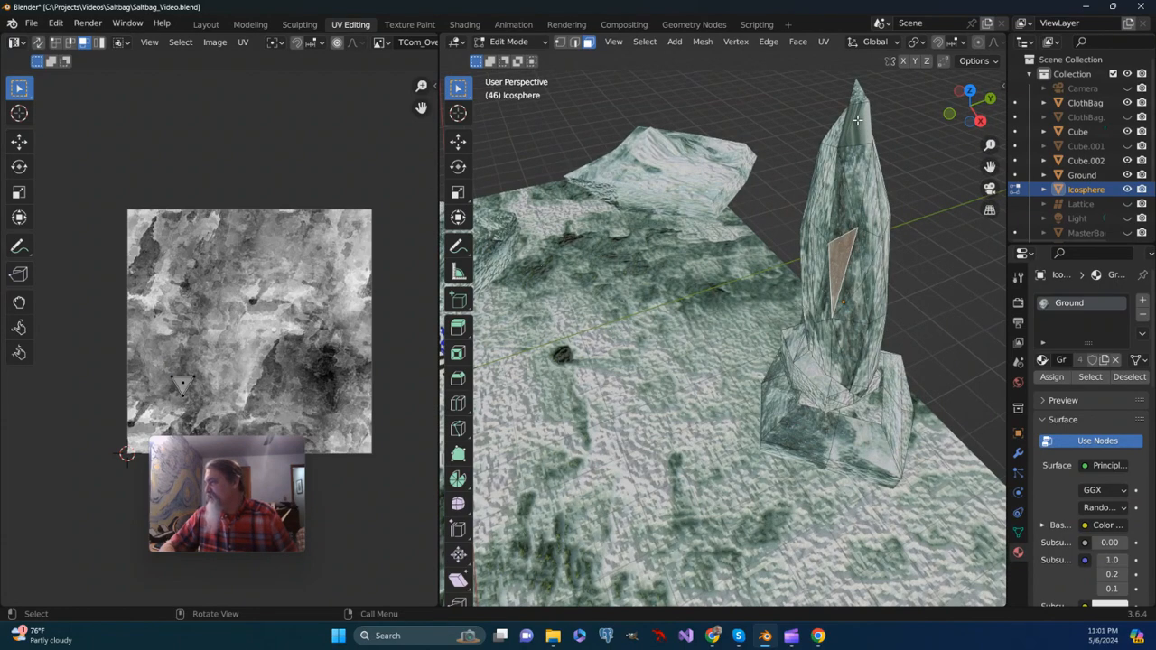
Step: Select the stretched face just below the spire's tip and examine its UV shape on the texture image
click(858, 118)
scroll(235, 384, up, 5)
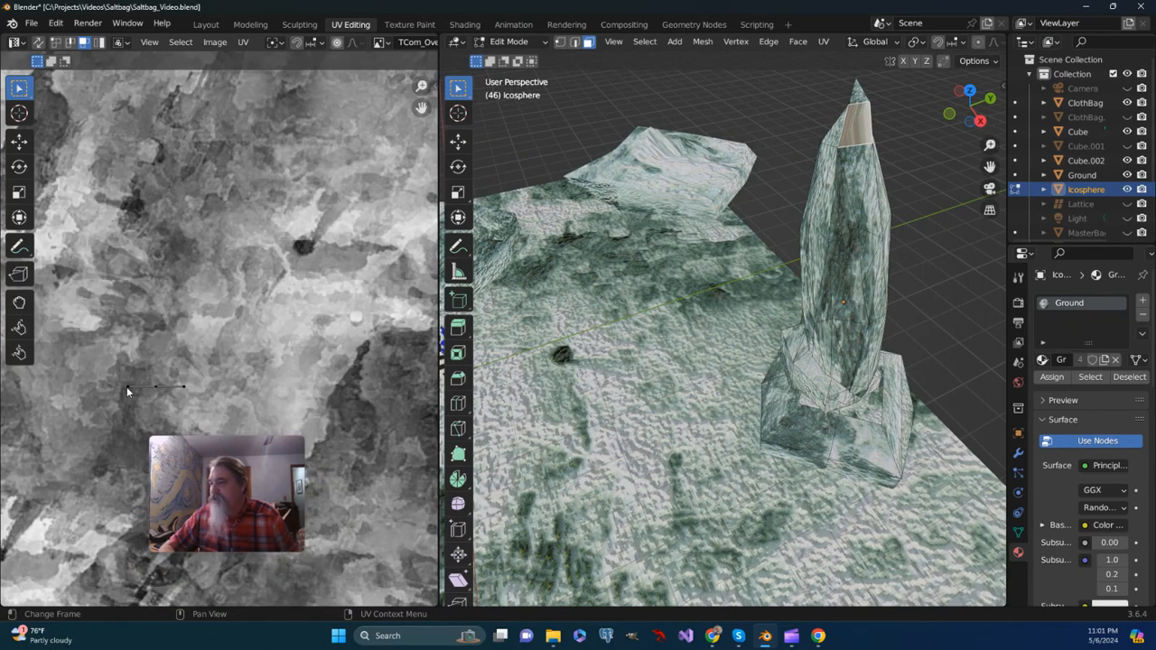
scroll(843, 171, down, 1)
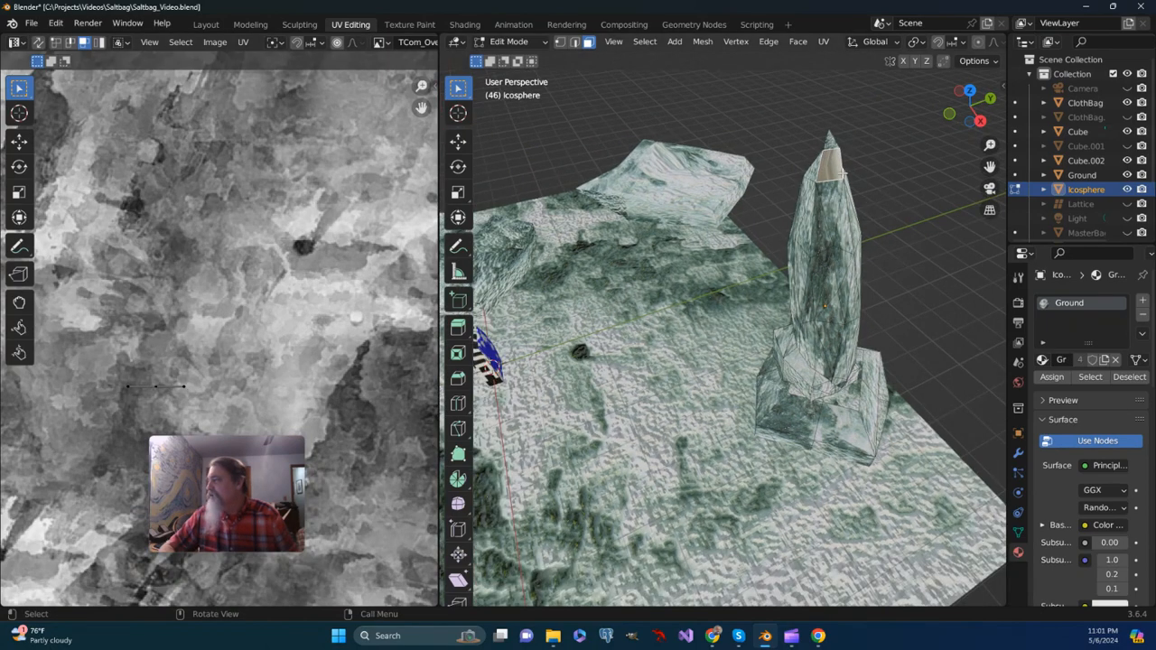
middle_drag(840, 175, 883, 187)
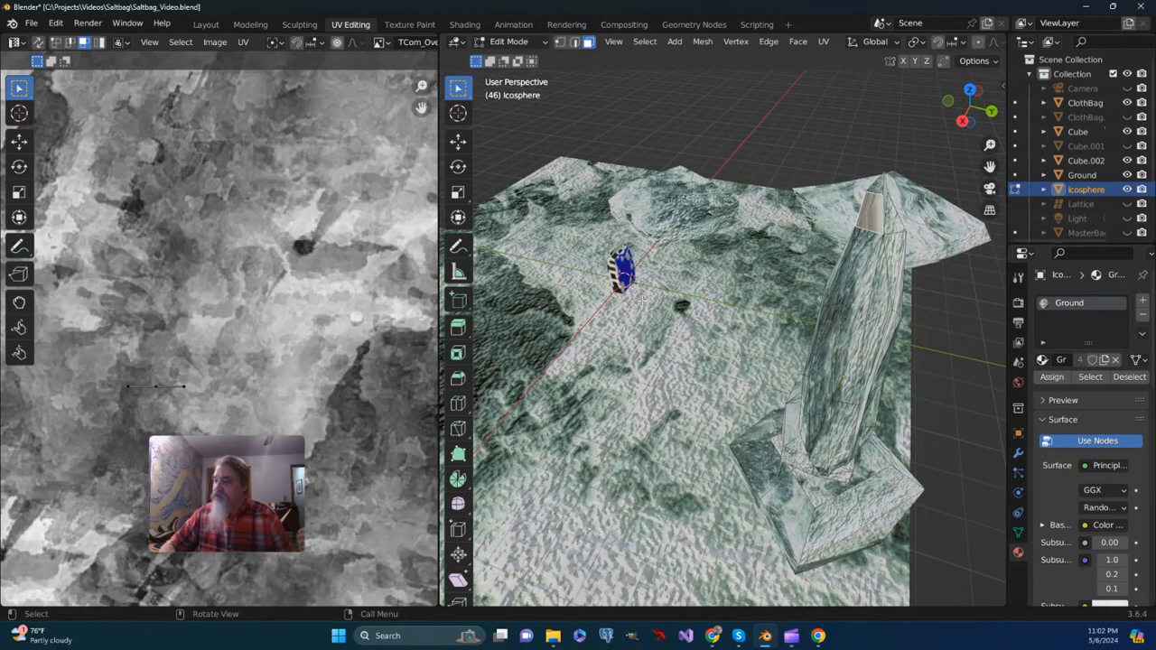
scroll(686, 361, down, 5)
scroll(311, 234, down, 2)
scroll(311, 230, down, 2)
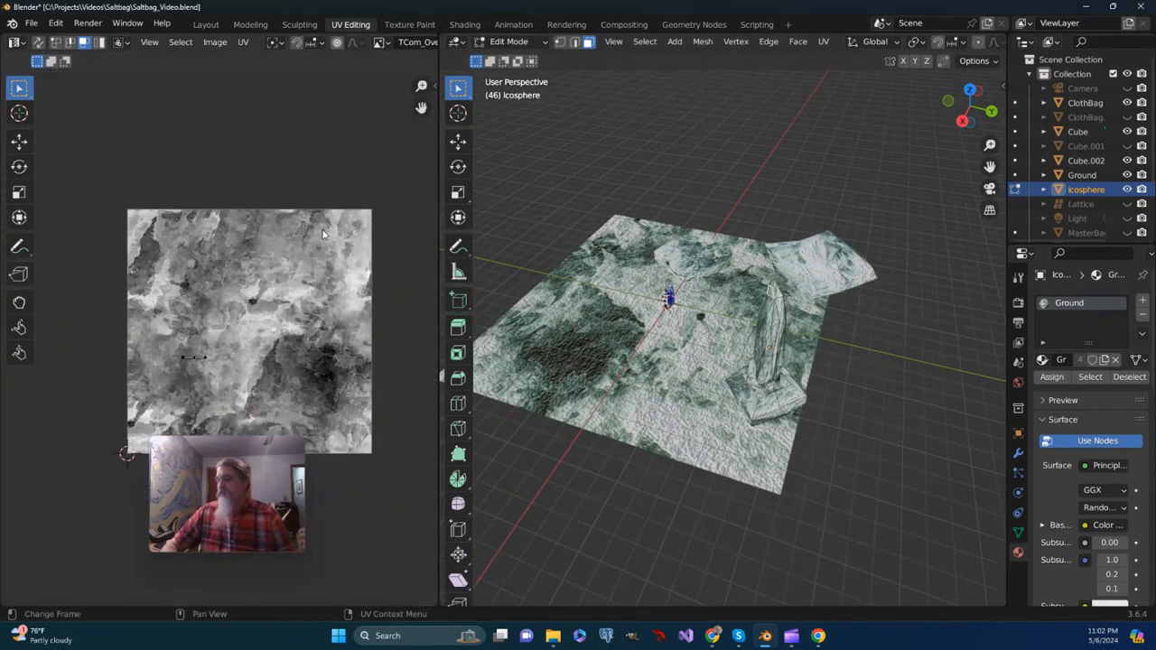
scroll(328, 234, down, 2)
scroll(340, 205, up, 2)
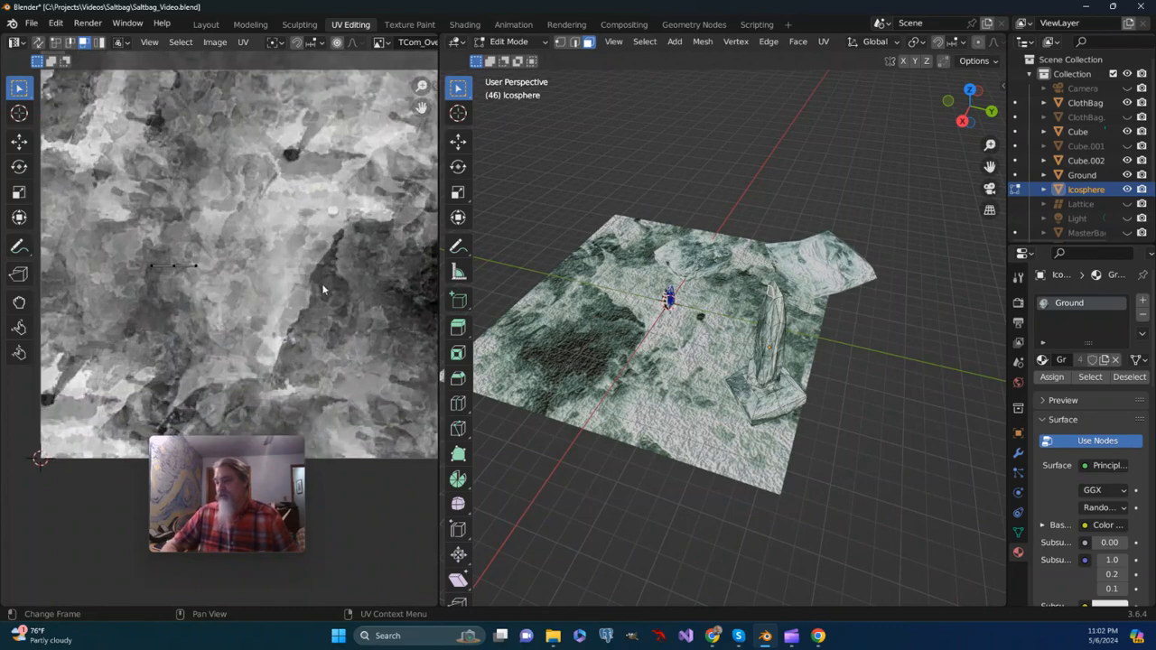
middle_drag(684, 344, 870, 312)
scroll(734, 301, up, 5)
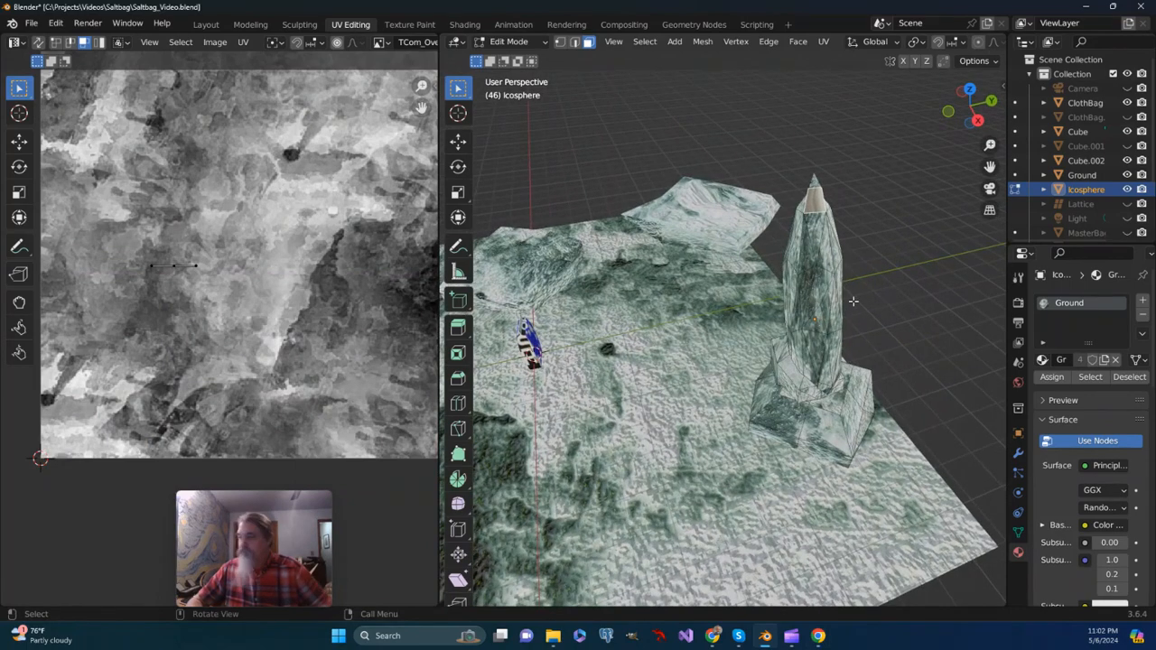
Step: Select all faces of the rock spire and unwrap them with the standard Unwrap operation
key(a)
scroll(831, 287, down, 4)
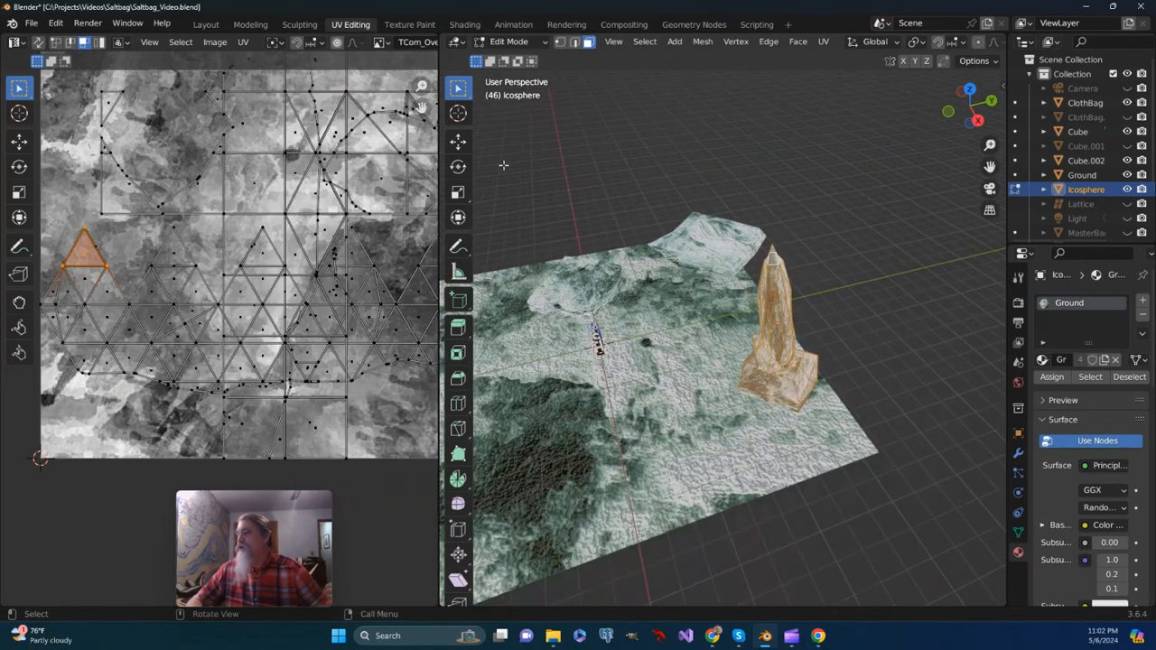
click(825, 43)
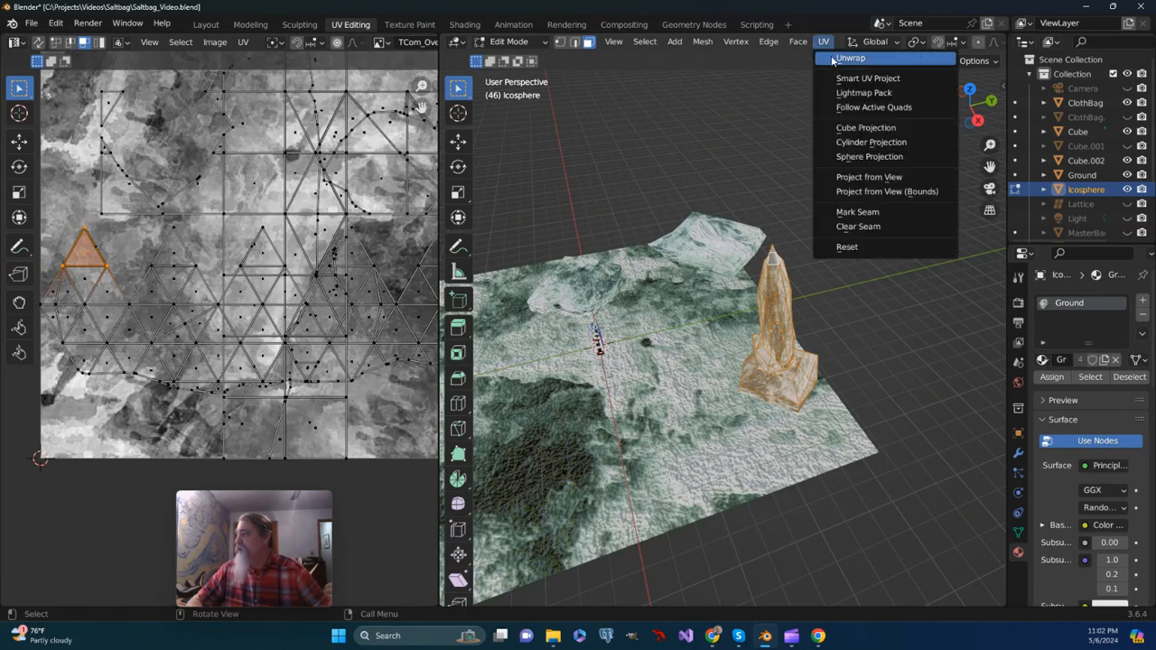
click(833, 60)
scroll(802, 264, up, 4)
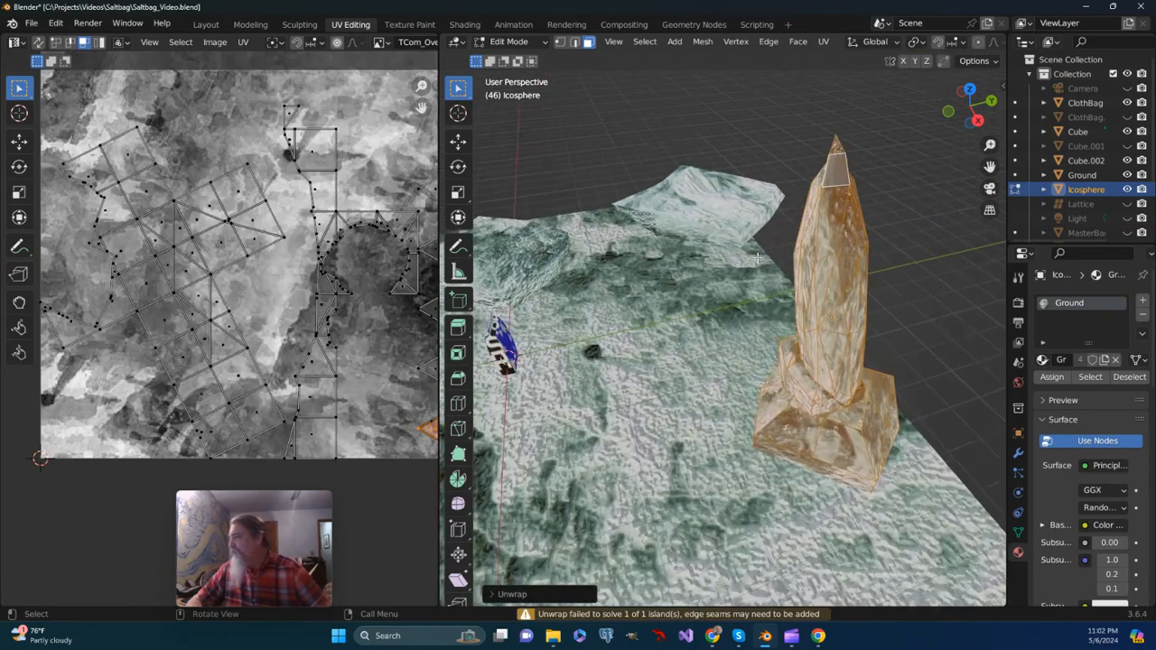
Step: Deselect the mesh and examine the unwrapped texture from several sides of the spire, including its tip
middle_drag(802, 264, 939, 267)
click(640, 188)
scroll(839, 233, up, 2)
middle_drag(839, 232, 925, 193)
shift+middle_drag(971, 99, 984, 168)
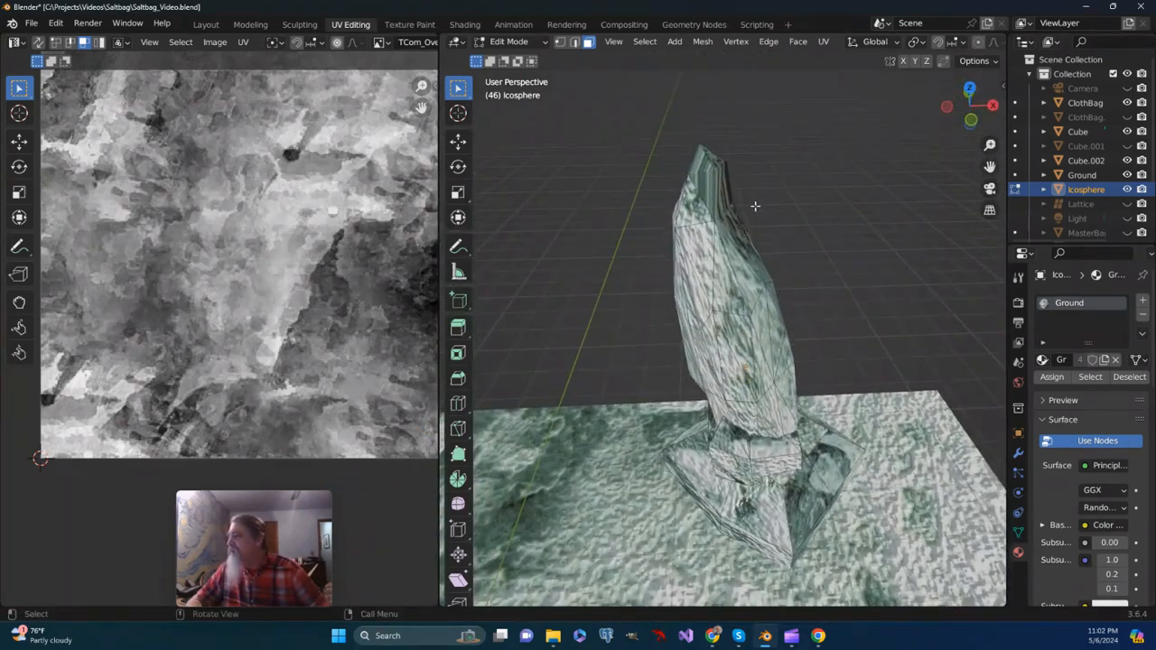
scroll(755, 206, down, 2)
middle_drag(755, 206, 615, 165)
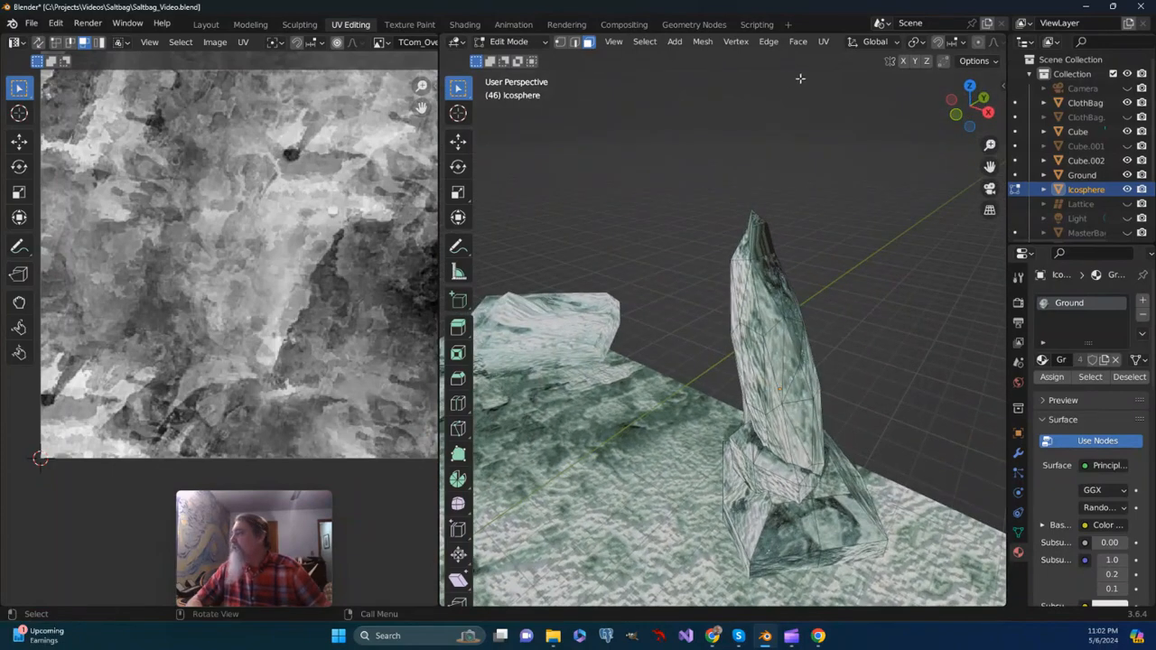
click(825, 43)
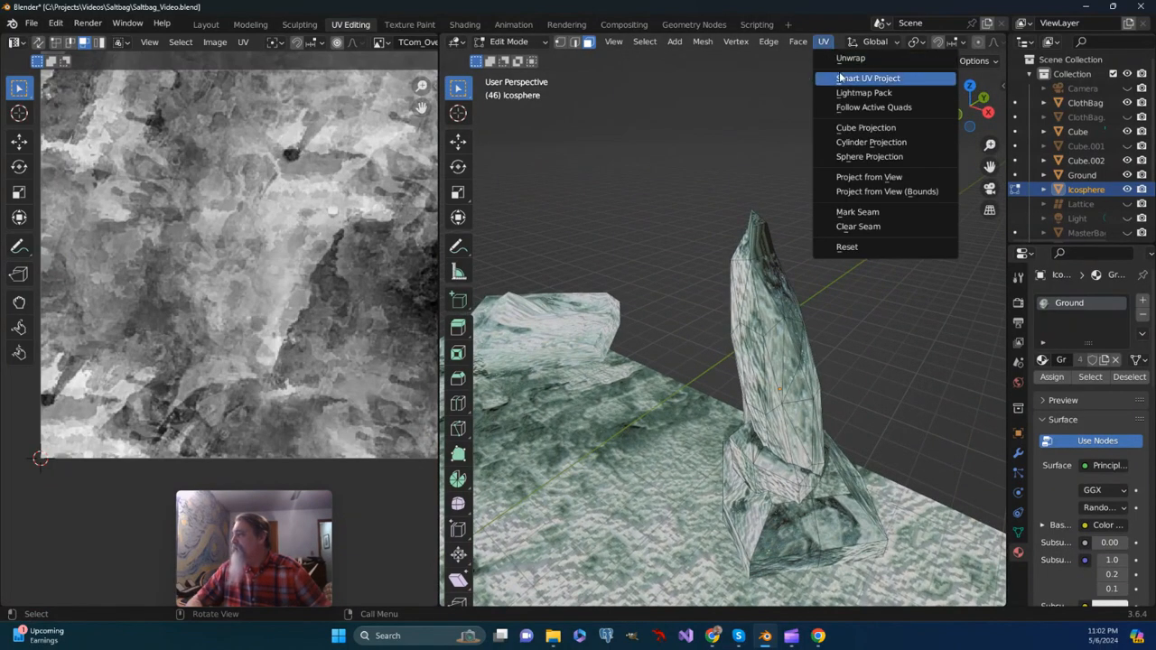
click(839, 80)
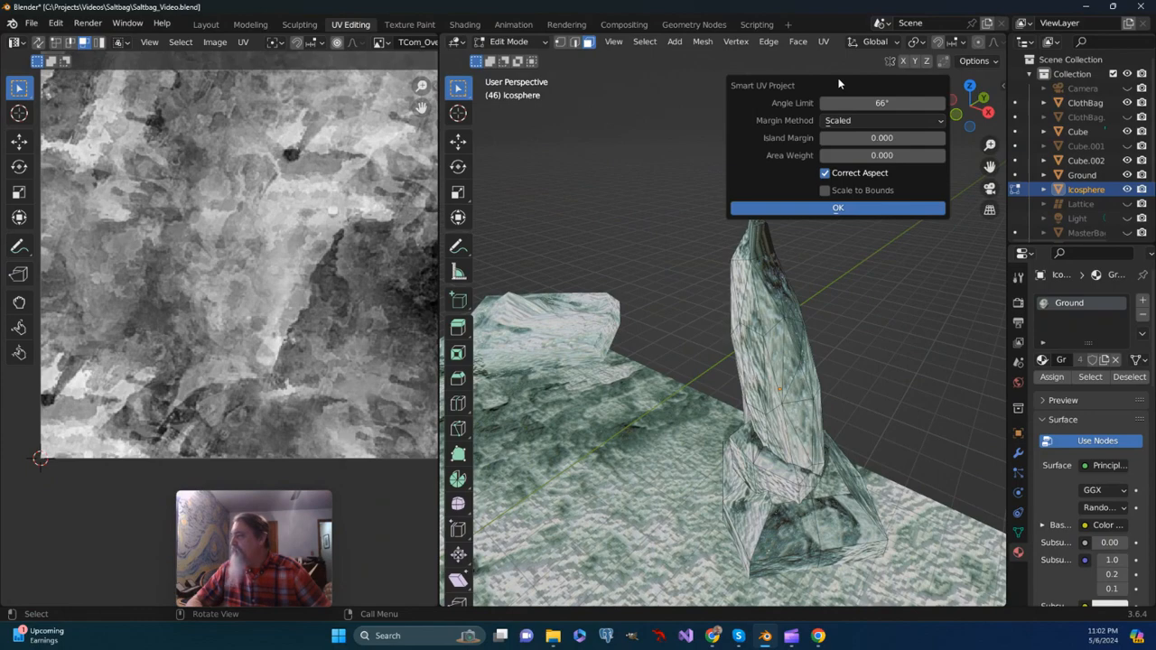
click(832, 209)
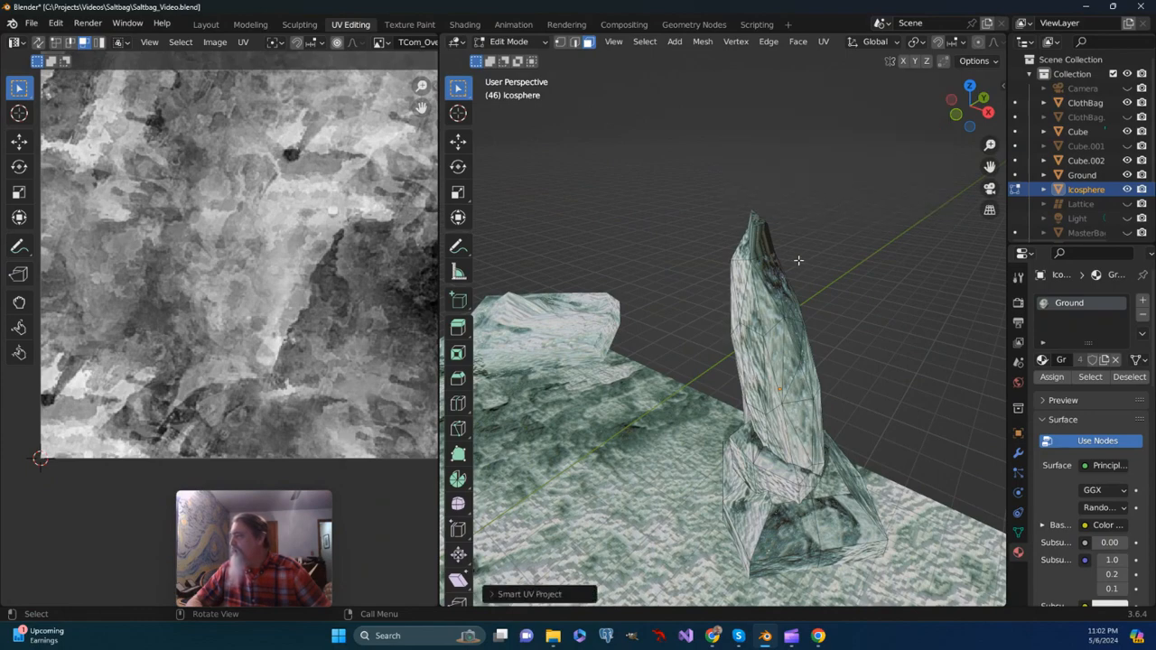
middle_drag(798, 260, 790, 247)
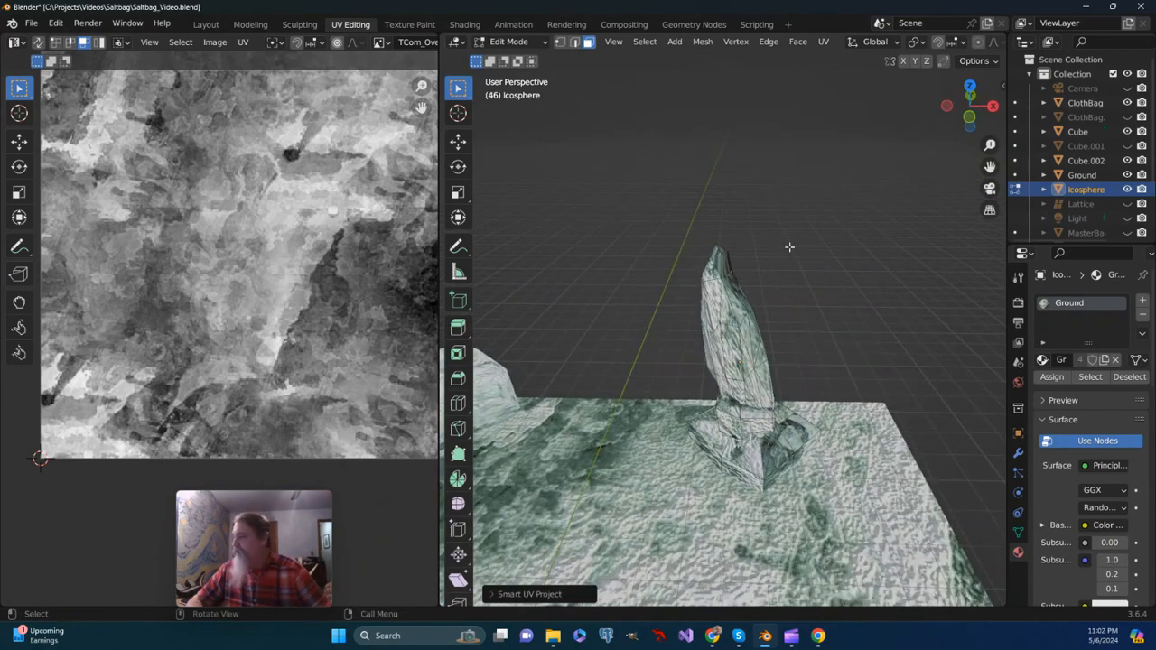
Step: Select the whole rock spire and unwrap it with Smart UV Project at a 66° angle limit and 0.000 island margin
key(a)
click(824, 43)
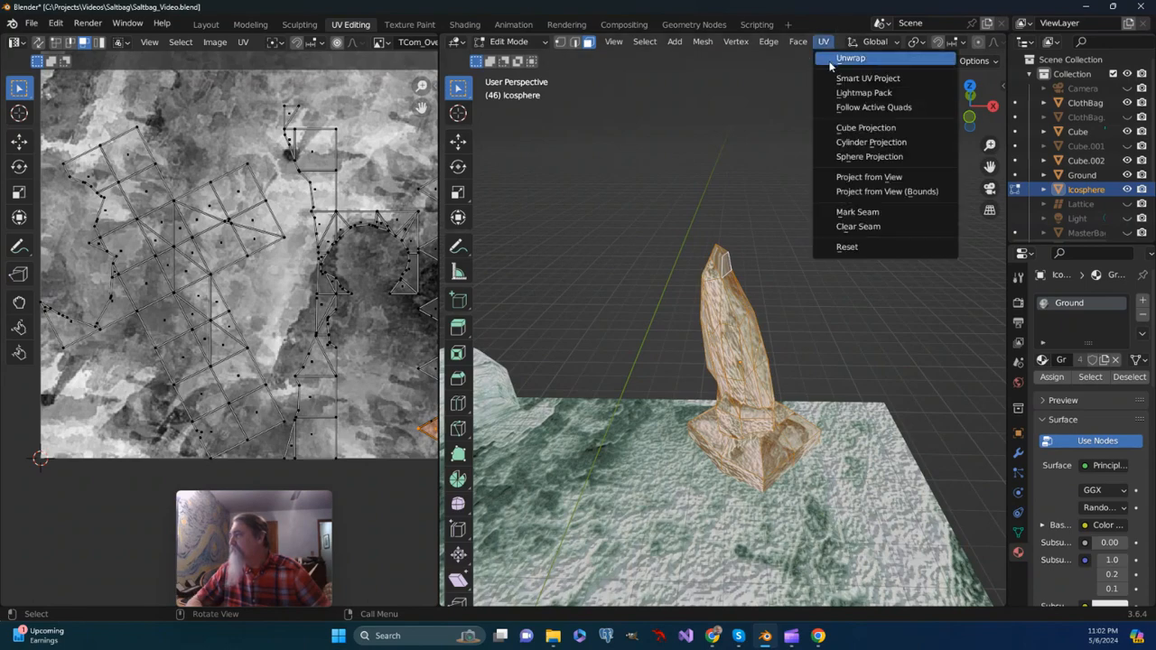
click(844, 79)
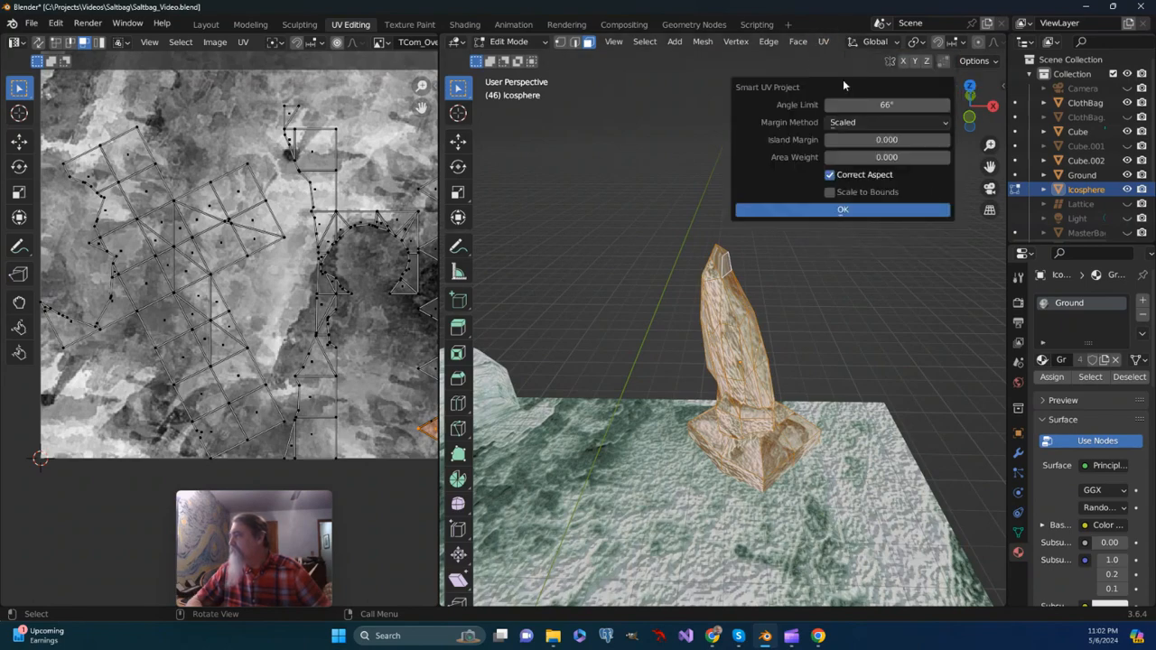
click(843, 209)
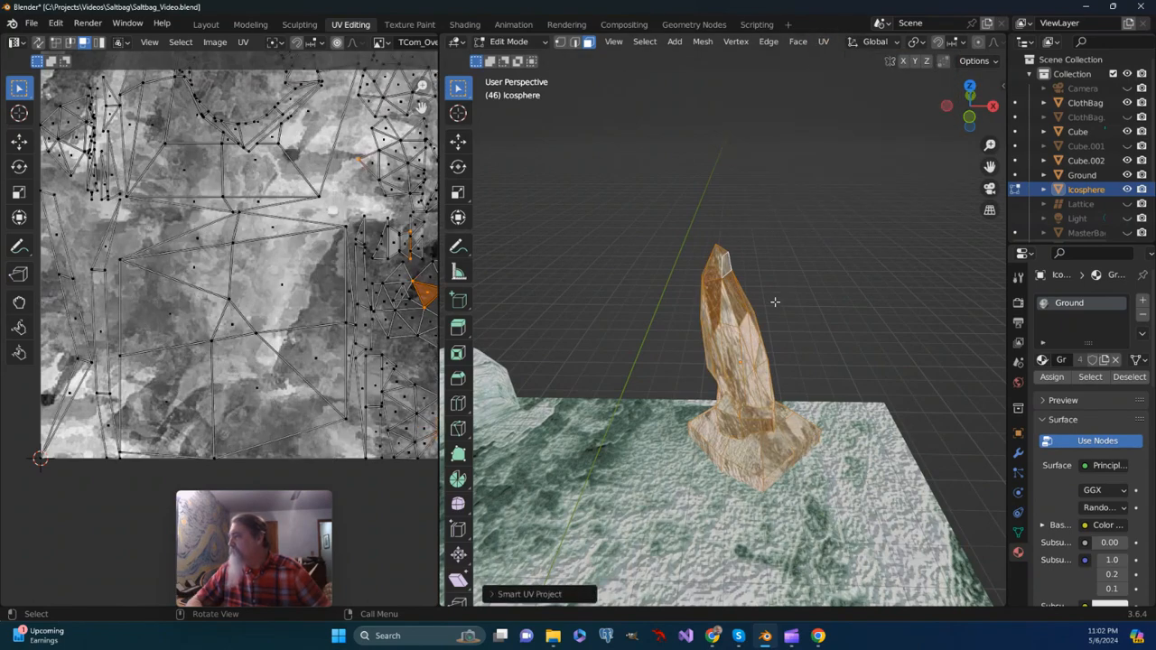
Step: Deselect the mesh and examine the Smart UV Project texture on several sides of the spire
scroll(771, 301, up, 3)
middle_drag(771, 301, 689, 196)
click(723, 185)
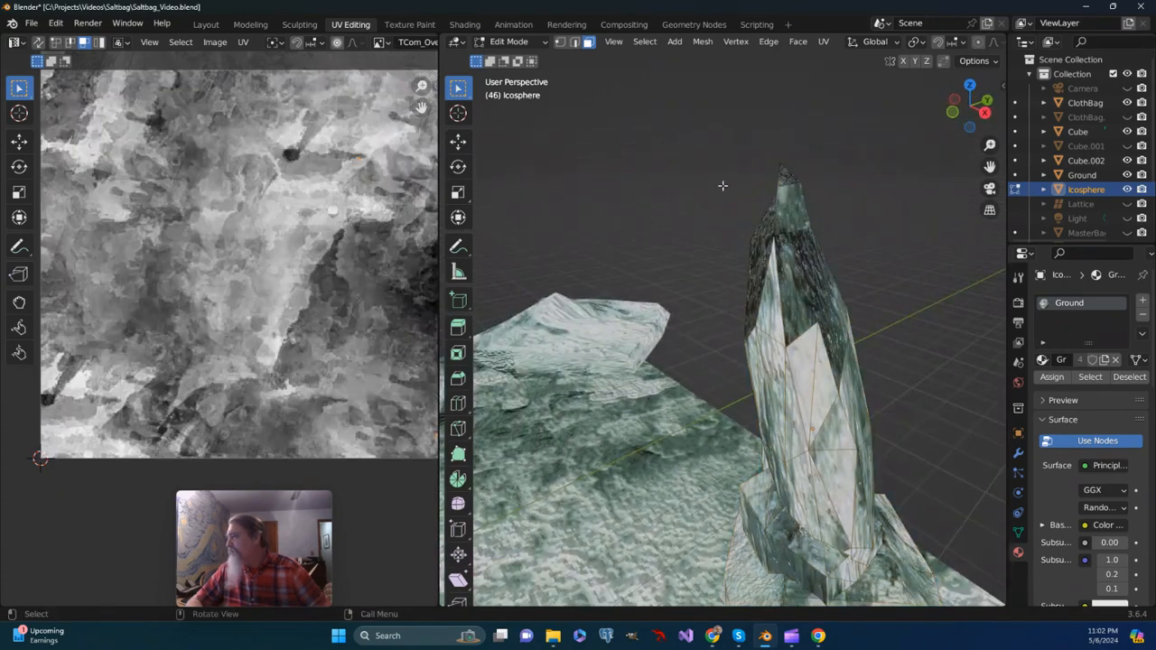
middle_drag(778, 197, 673, 235)
scroll(684, 270, up, 3)
scroll(717, 240, down, 3)
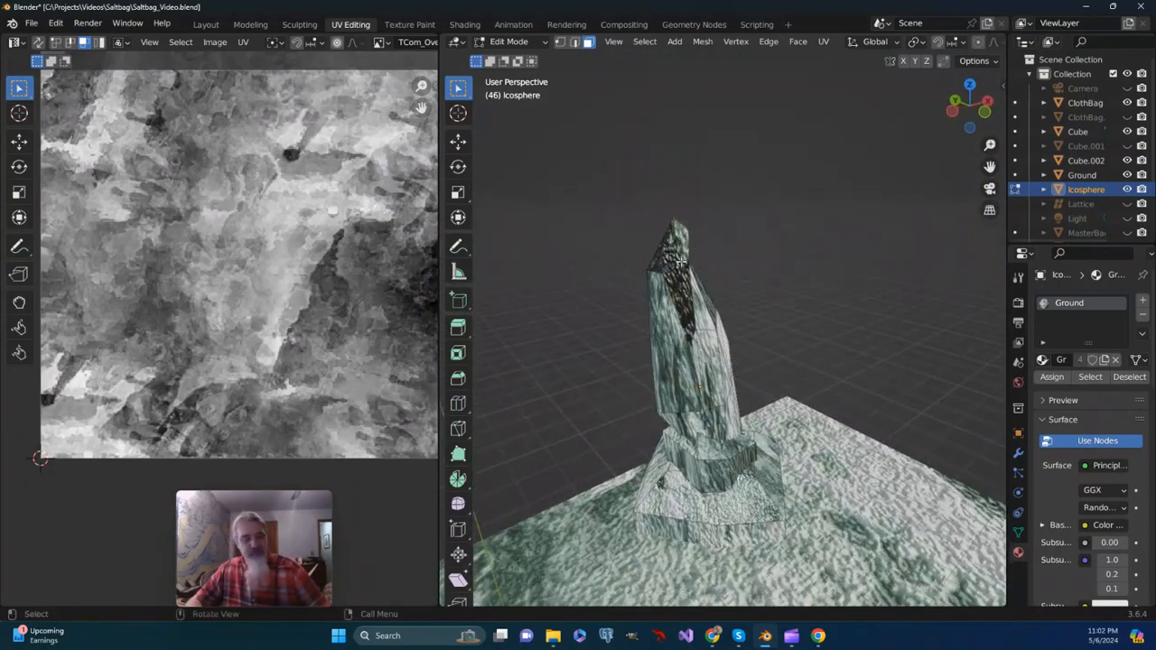
Step: Select individual faces just below the spire's tip and examine where each one lies on the texture image
click(682, 286)
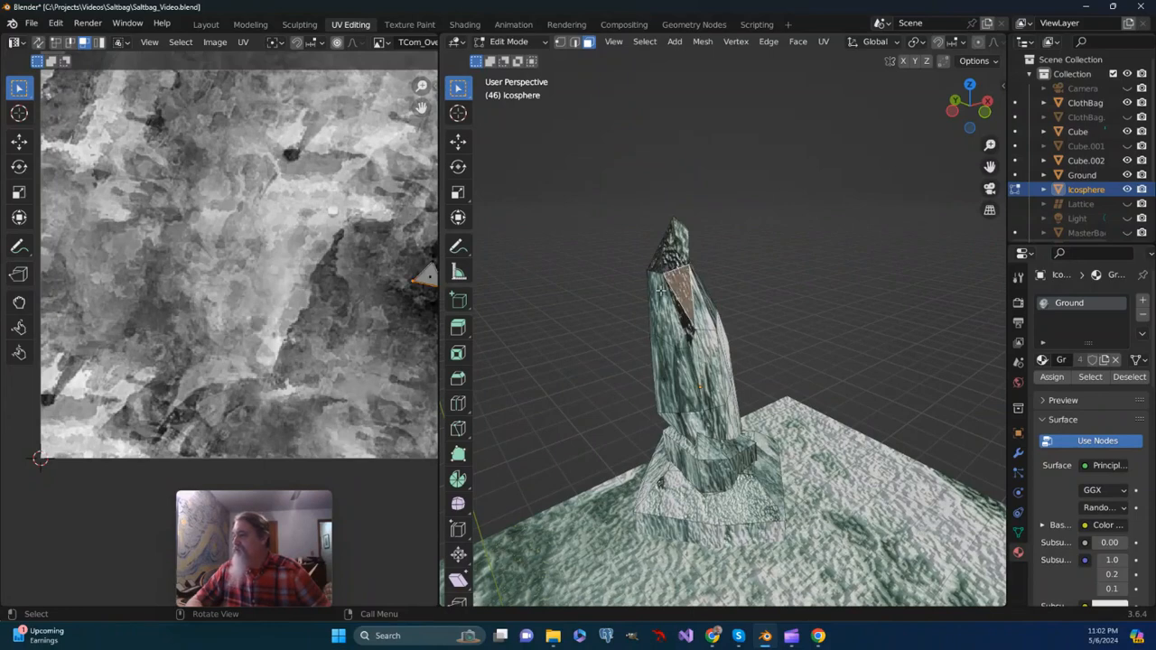
scroll(303, 296, down, 3)
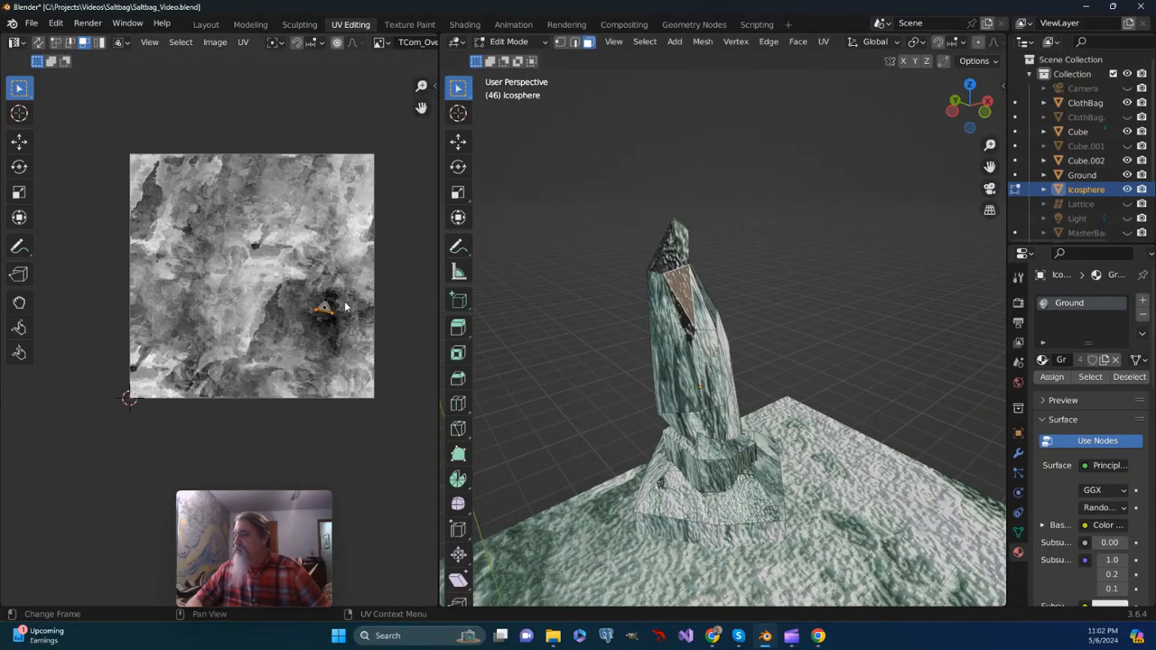
click(668, 257)
click(661, 297)
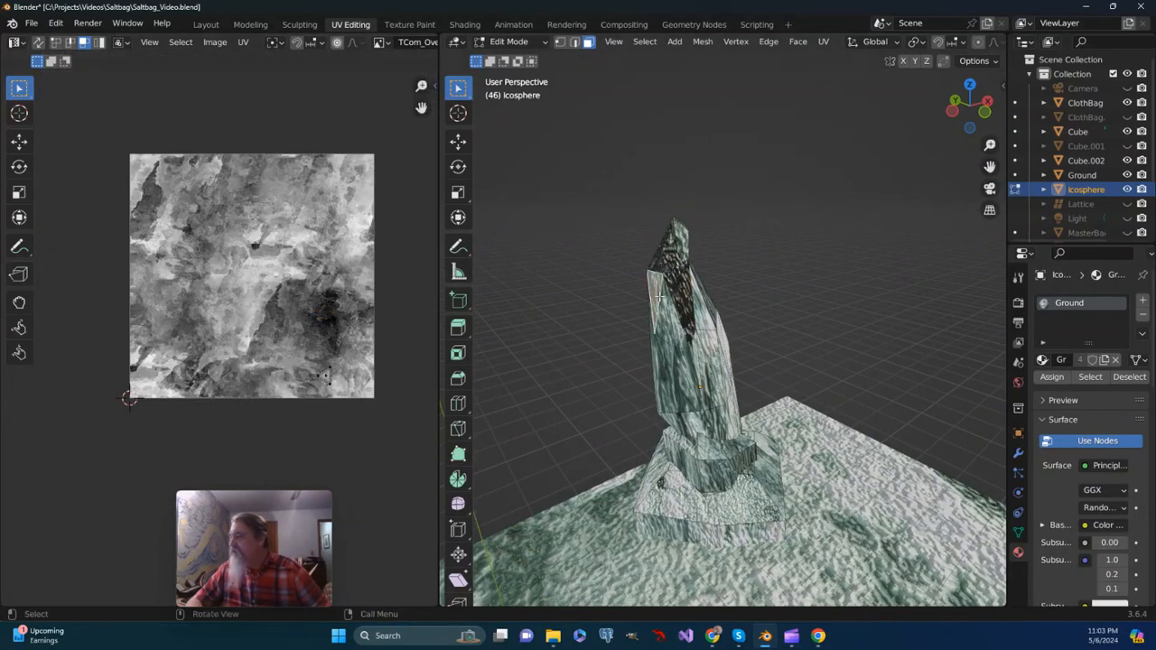
scroll(668, 304, up, 3)
mouse_move(669, 305)
middle_down()
mouse_move(741, 316)
mouse_move(669, 289)
middle_up()
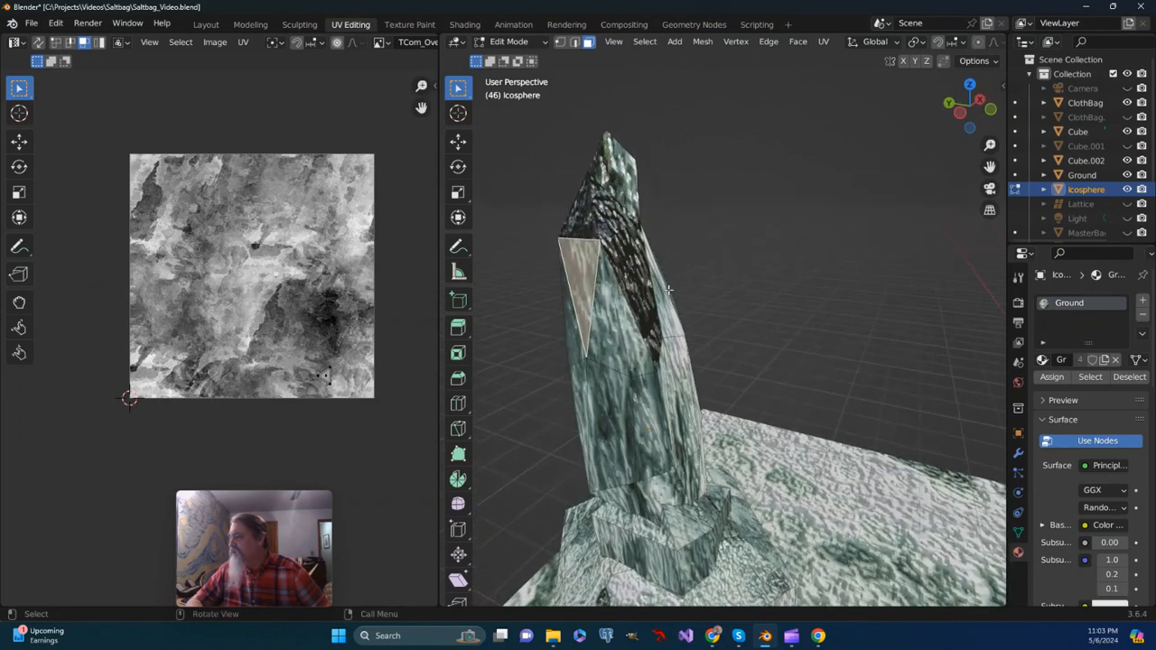
click(620, 269)
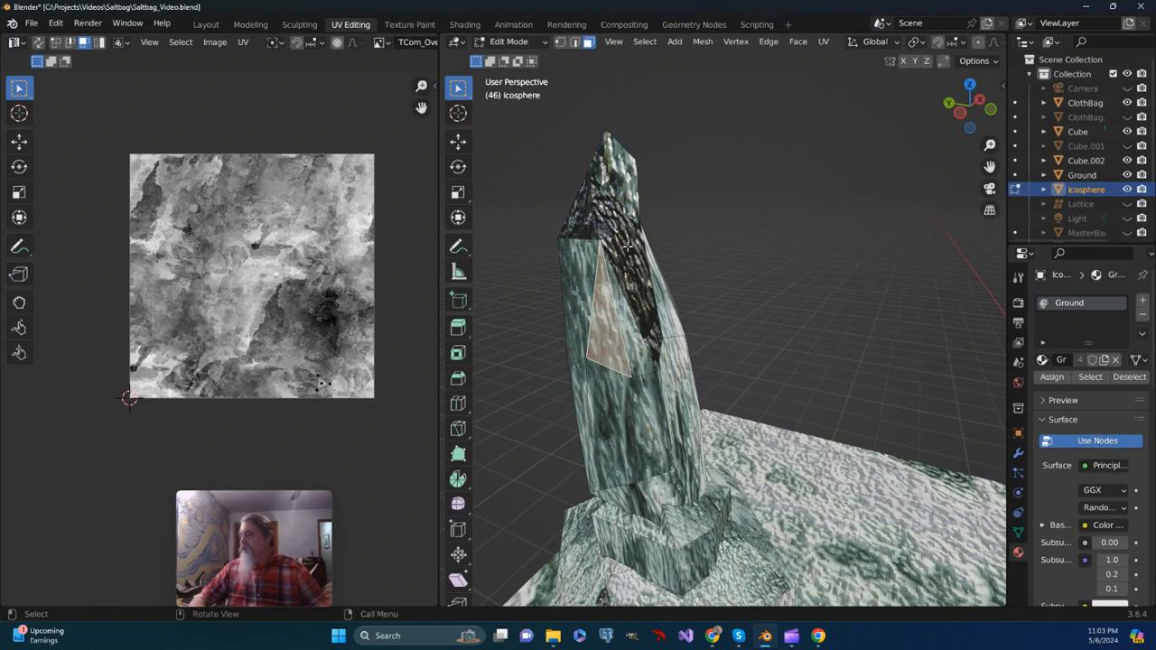
Step: In edge selection mode, select the edge path where the spire's shaft meets the block beneath it and mark it as a seam
scroll(583, 256, down, 3)
middle_drag(583, 257, 617, 304)
scroll(674, 382, up, 3)
scroll(675, 382, up, 4)
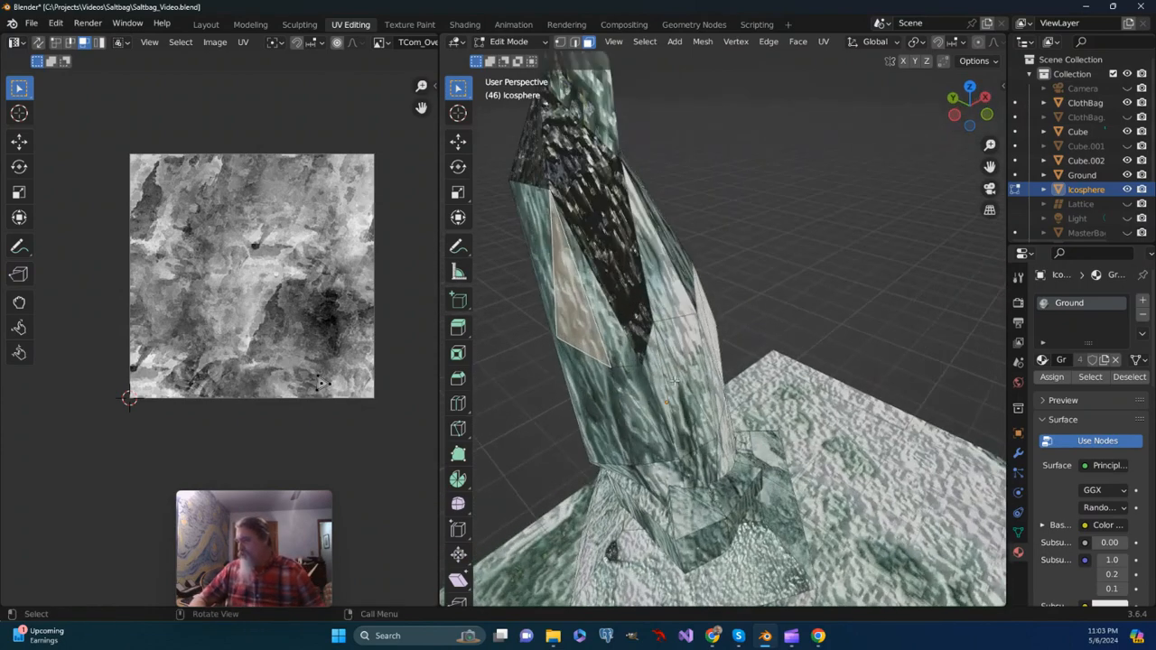
middle_drag(723, 360, 662, 571)
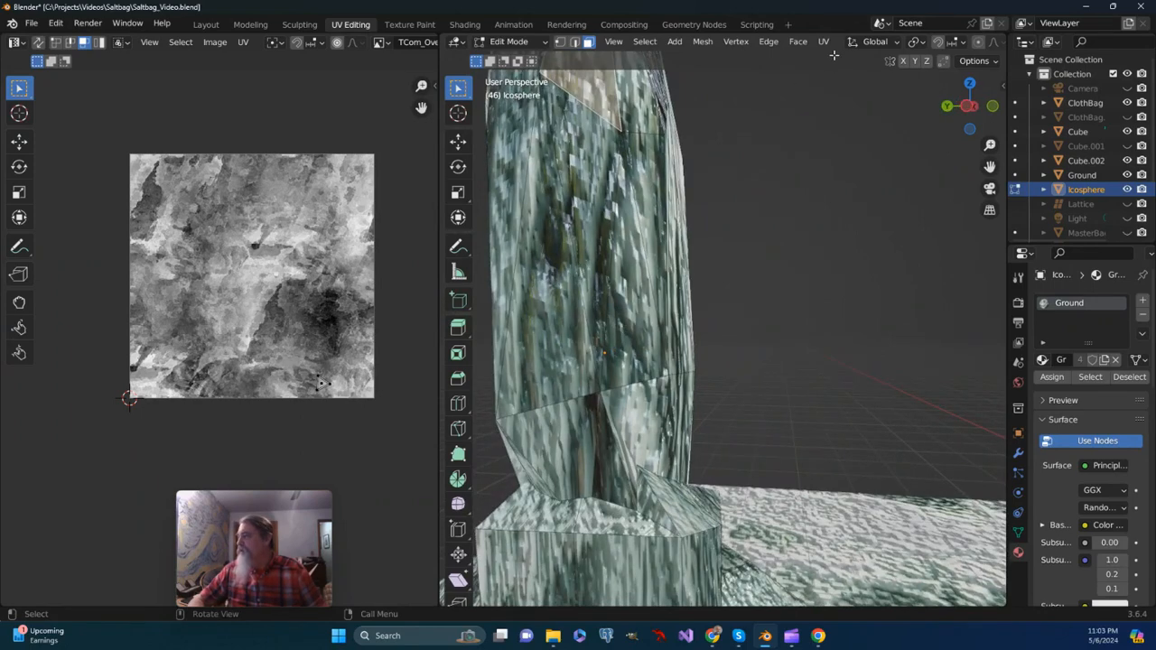
click(573, 42)
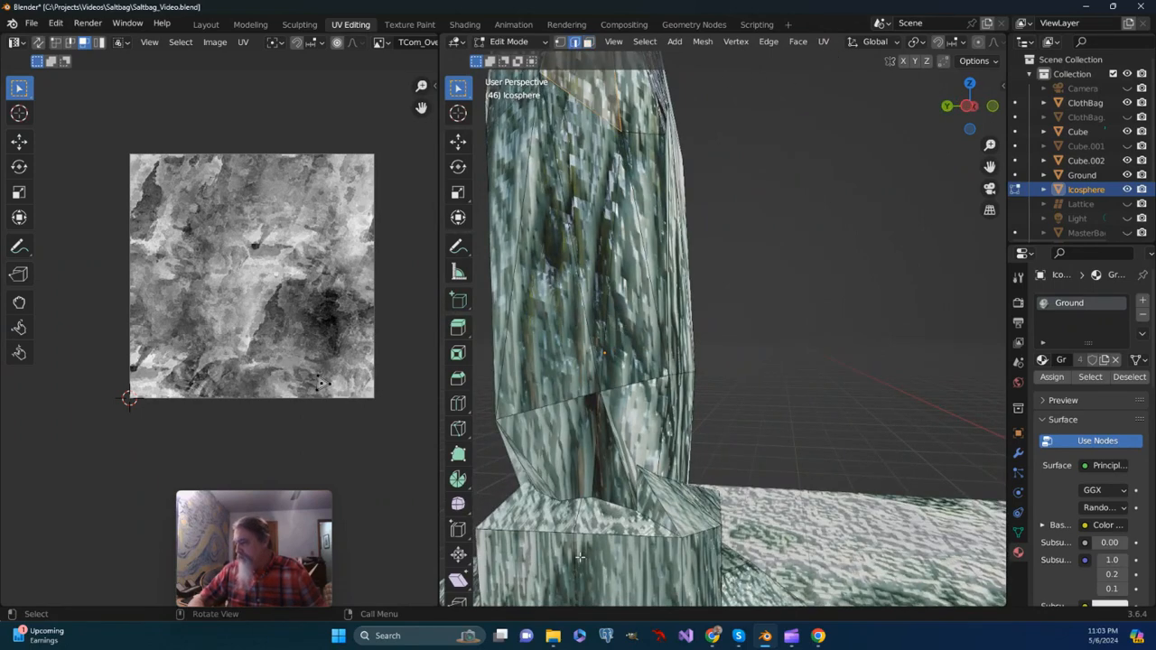
middle_drag(625, 504, 612, 533)
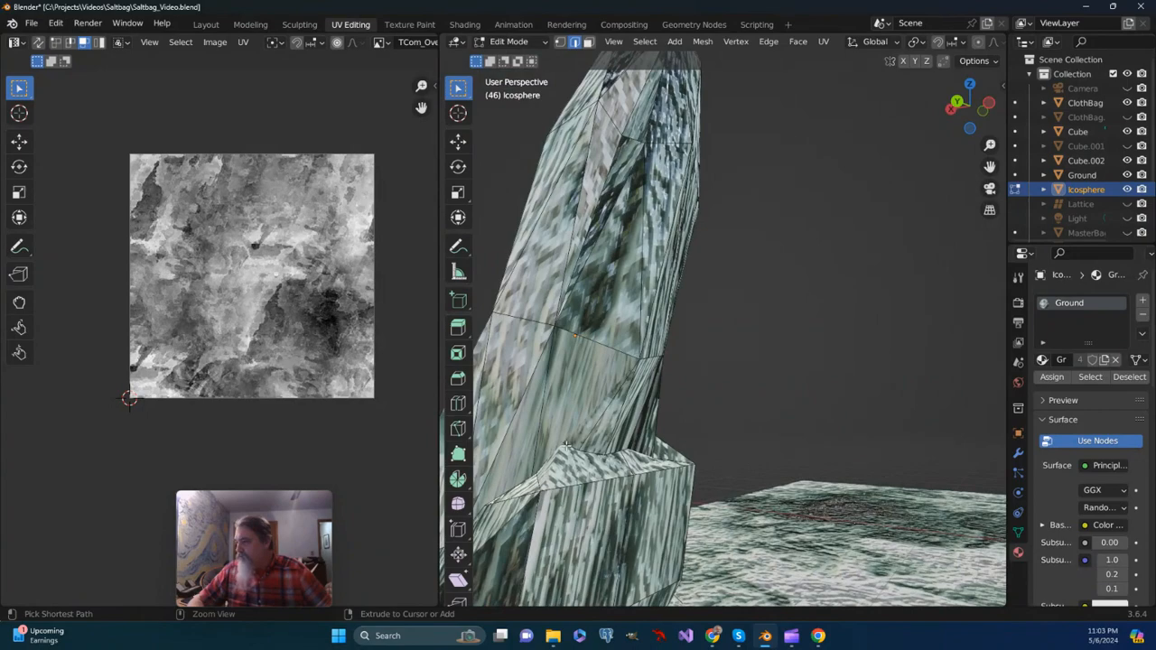
scroll(535, 484, down, 1)
middle_drag(561, 461, 732, 546)
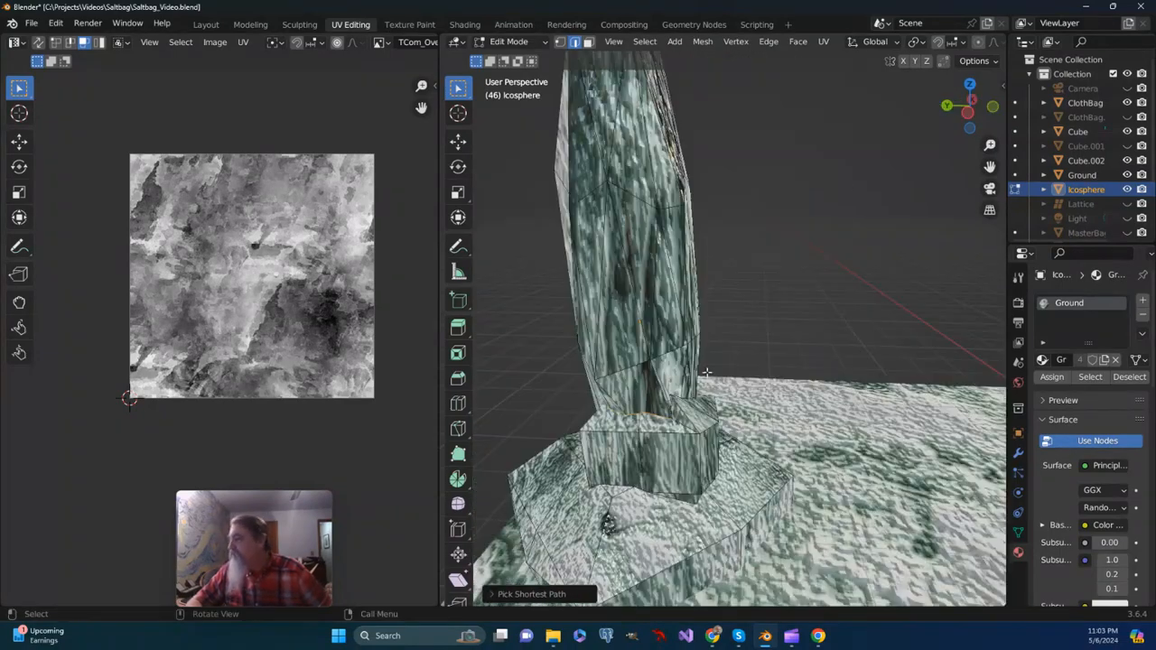
click(826, 42)
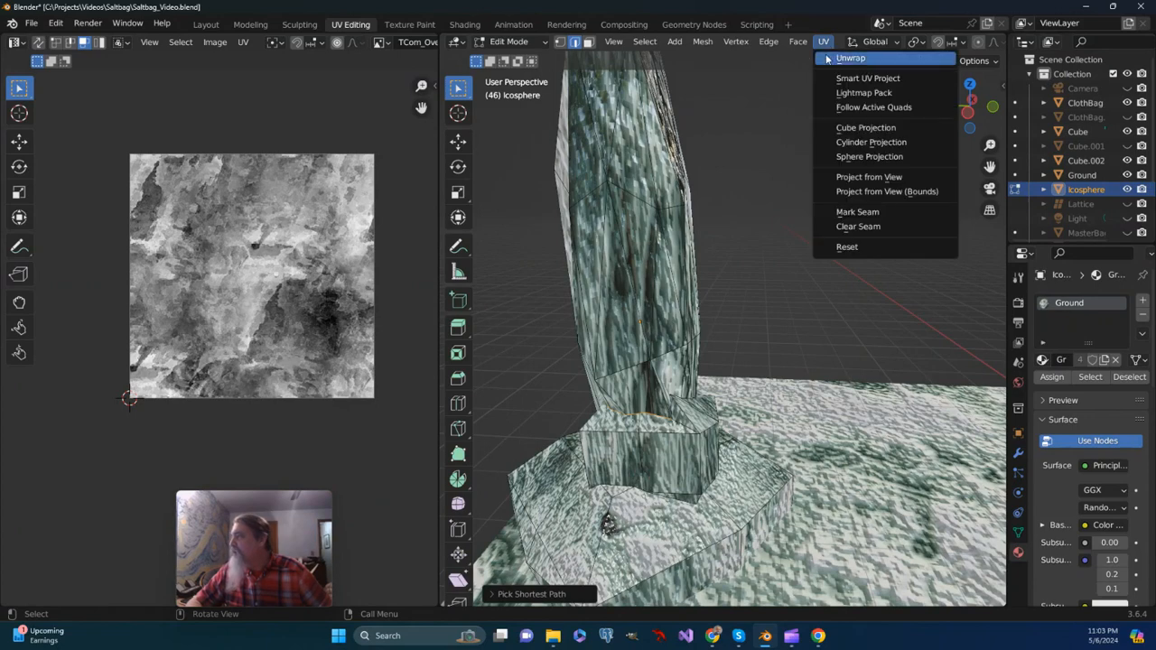
click(857, 213)
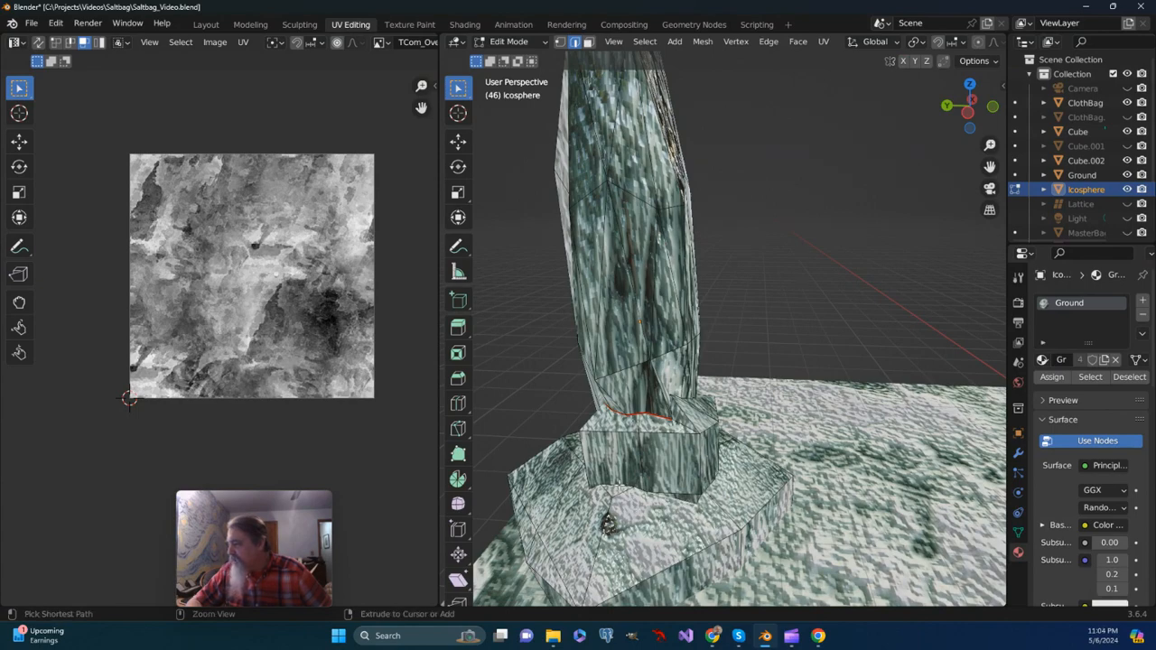
Step: Select the edge path around the bottom of the block, where it meets the wide base, and mark it as a seam
ctrl+click(671, 420)
middle_drag(672, 419, 655, 488)
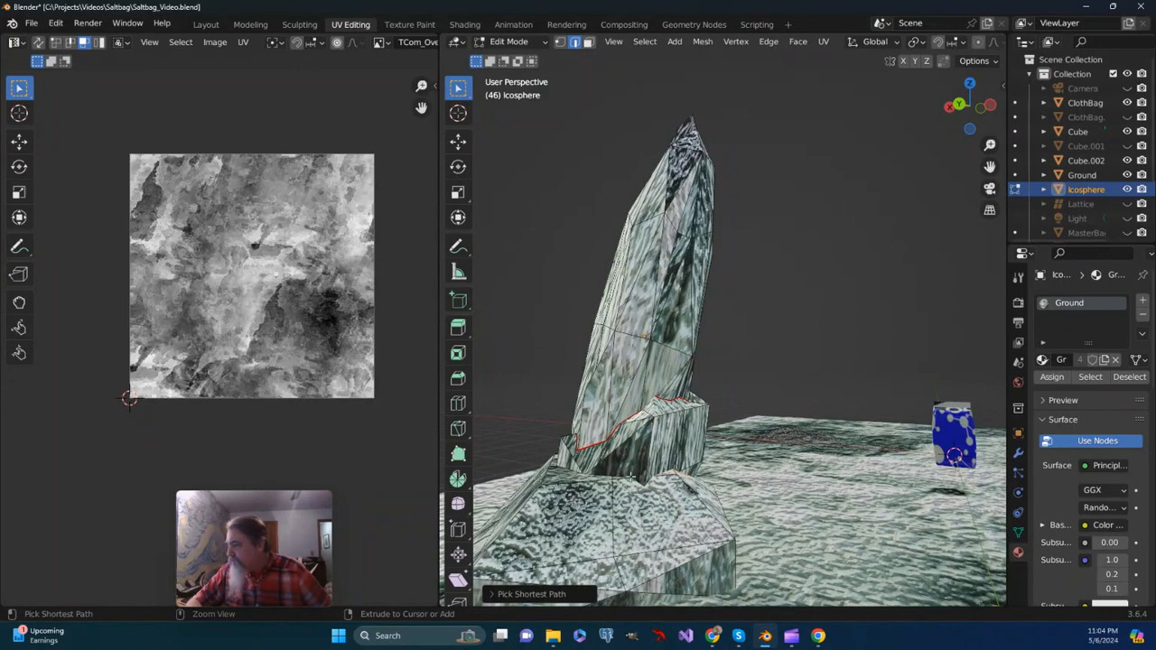
middle_drag(614, 481, 767, 561)
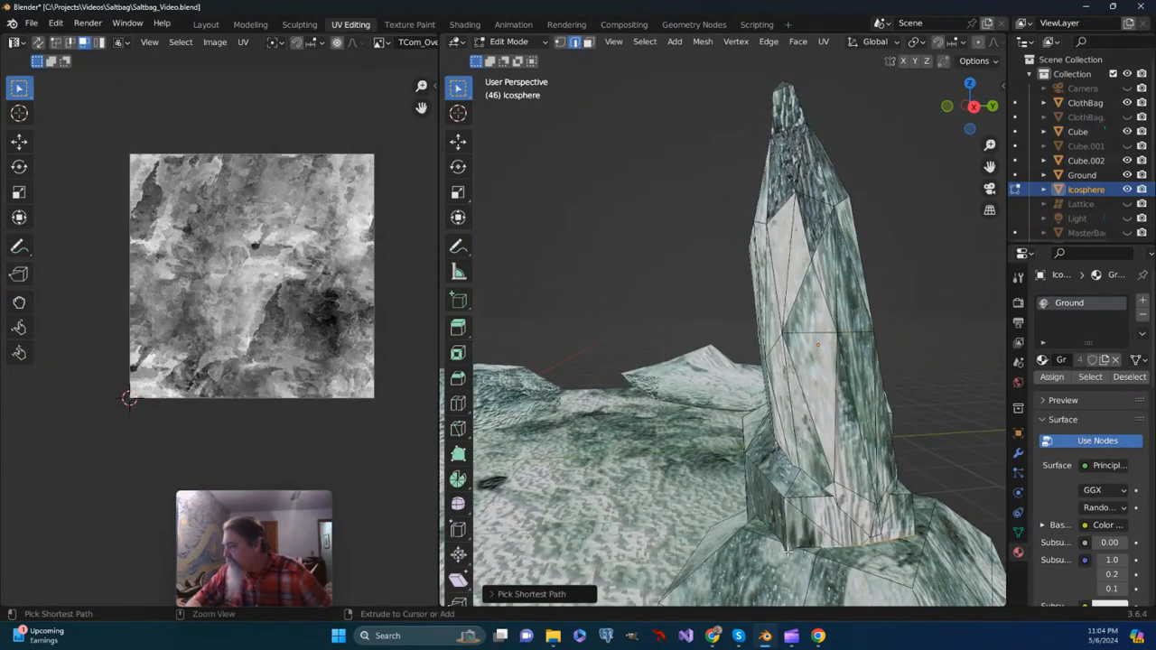
middle_drag(786, 557, 775, 619)
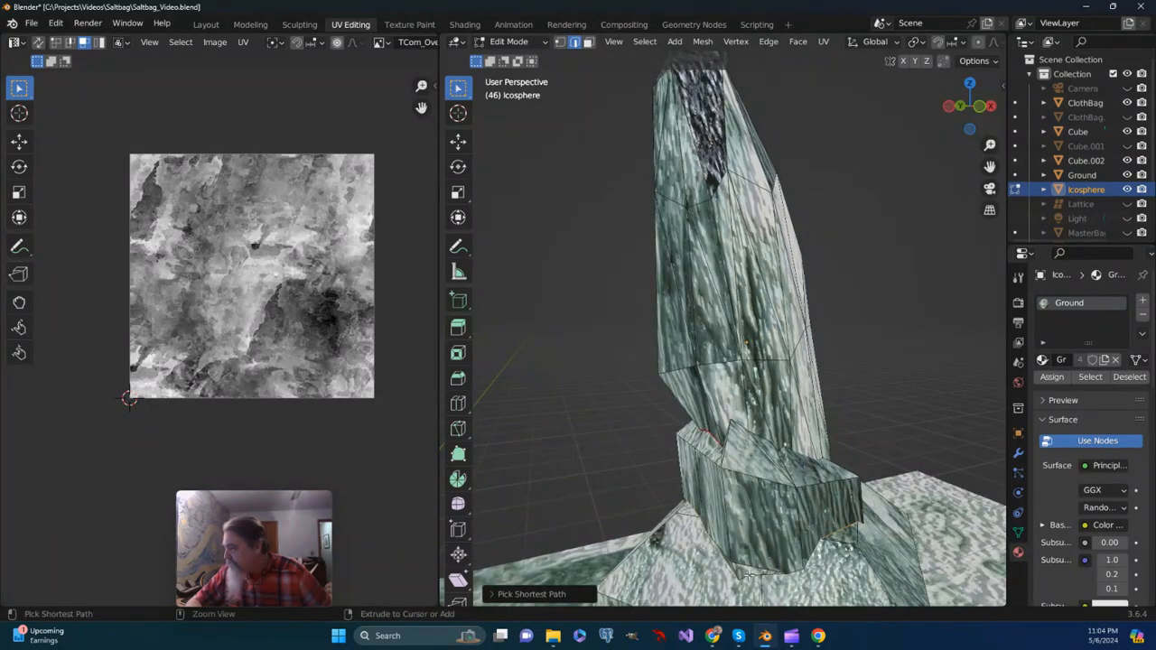
middle_drag(748, 572, 786, 579)
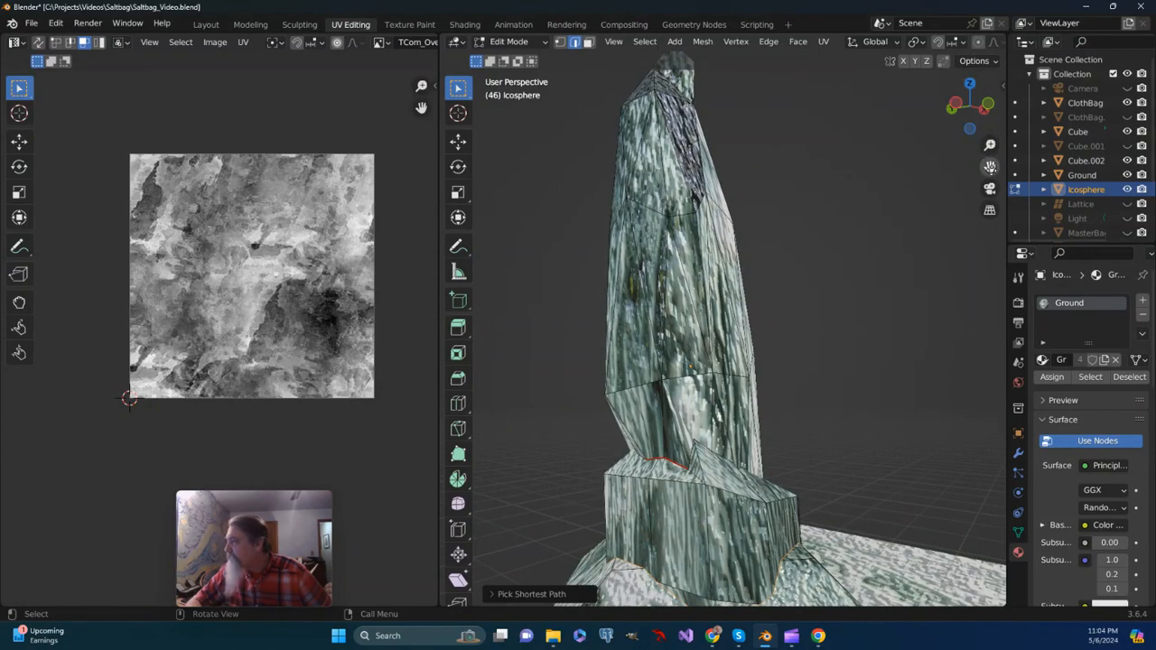
drag(990, 167, 1043, 9)
scroll(799, 445, up, 2)
middle_drag(799, 444, 788, 413)
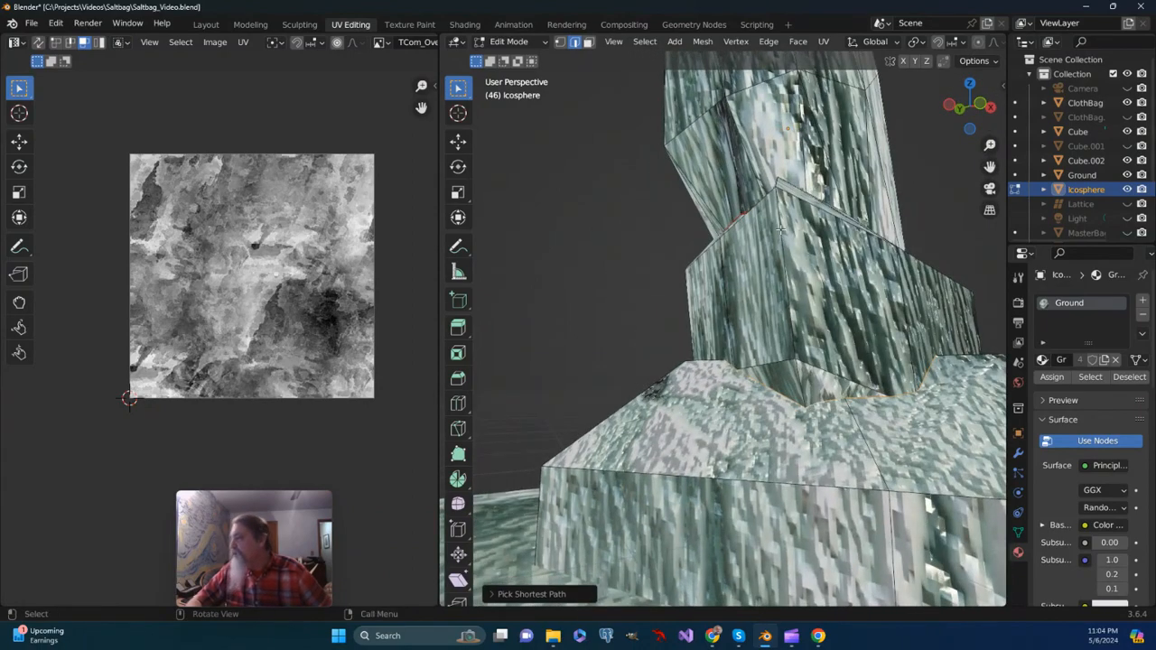
click(823, 42)
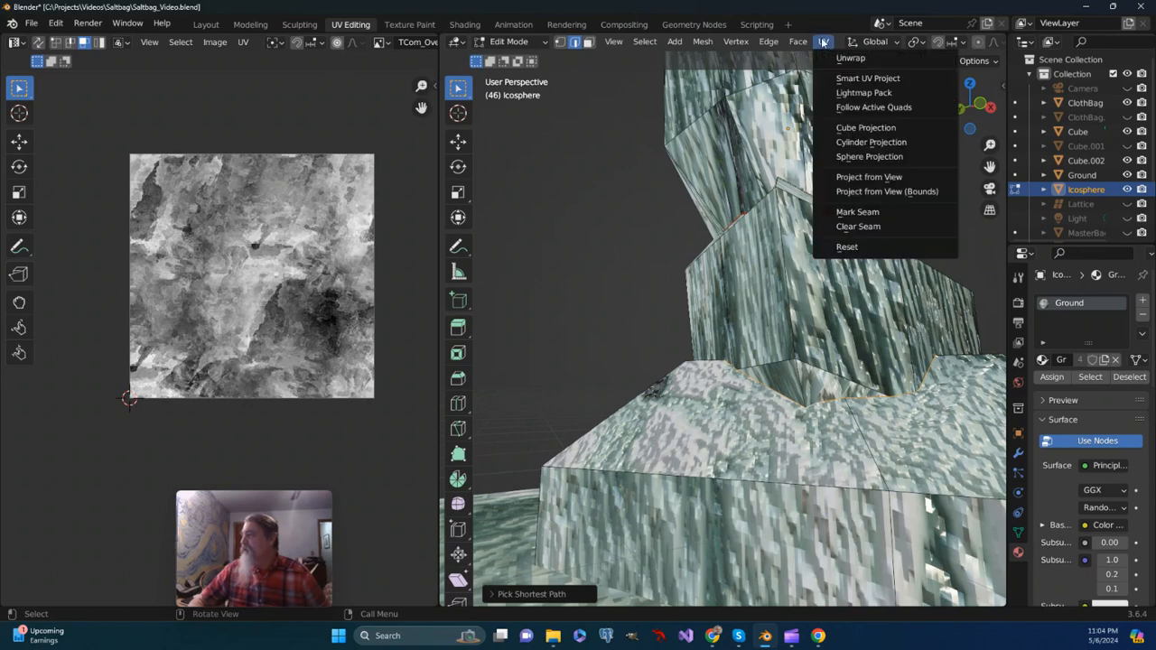
click(833, 56)
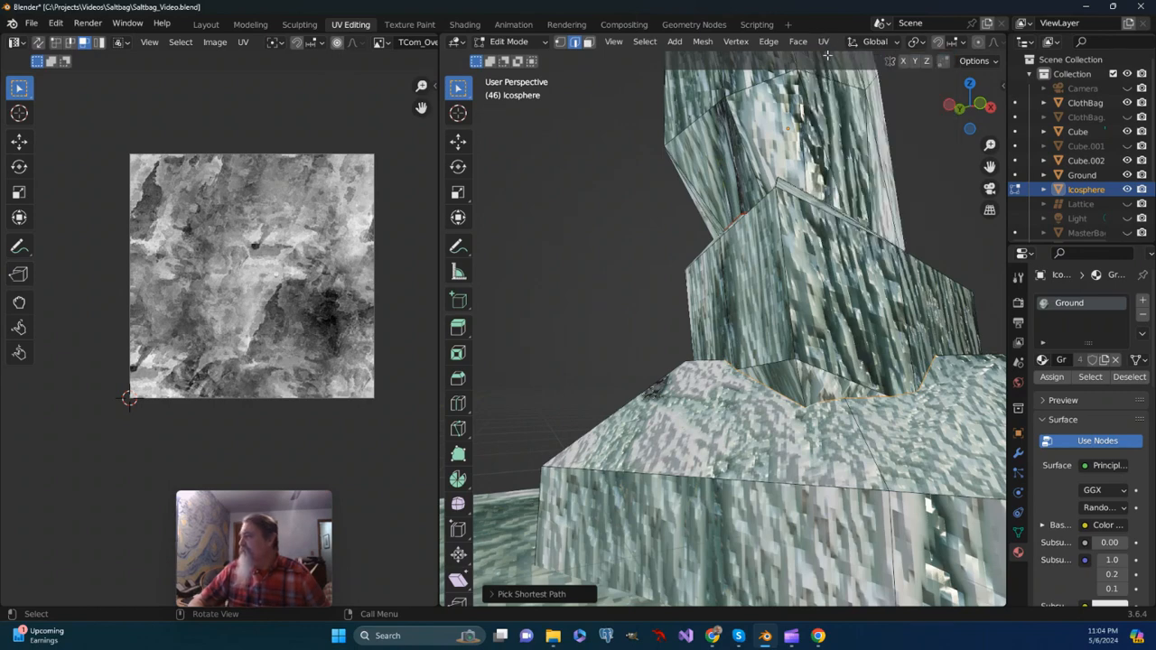
click(824, 43)
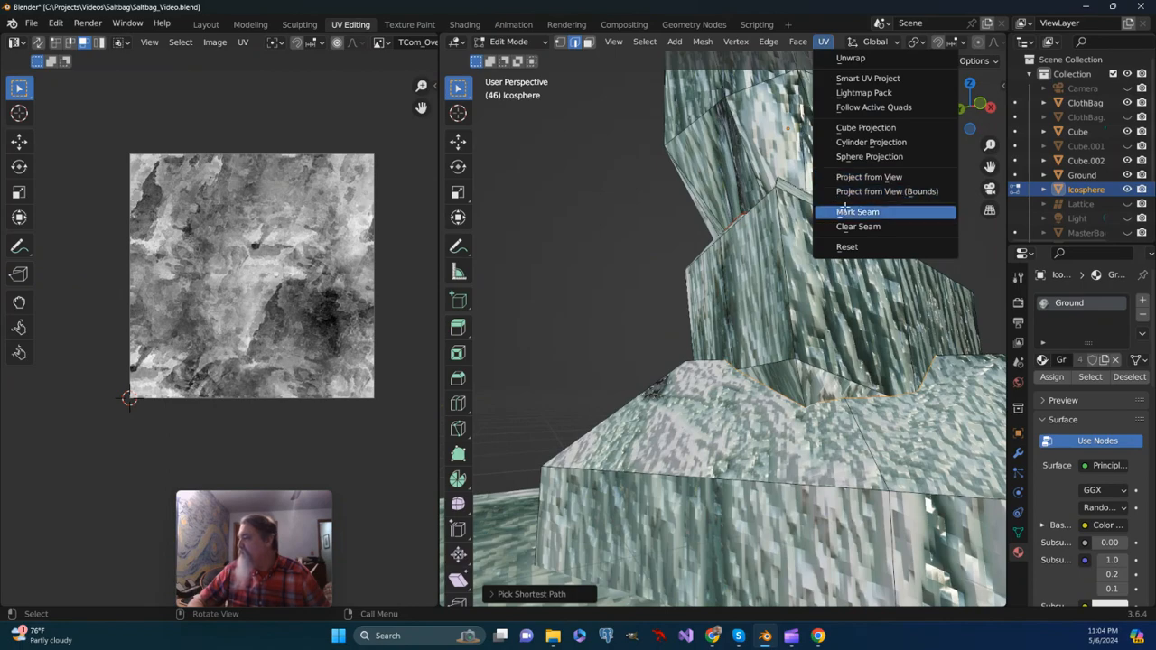
click(843, 211)
middle_drag(786, 318, 709, 315)
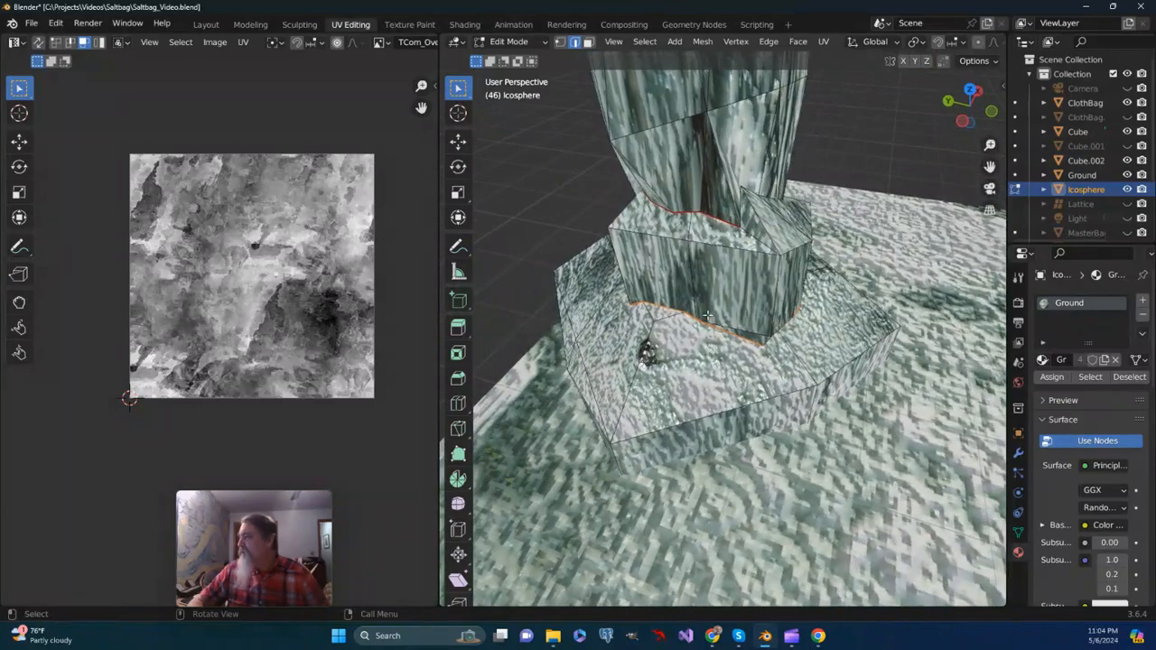
Step: Select the entire spire mesh and unwrap it again with Smart UV Project using the marked seams
scroll(741, 237, down, 6)
middle_drag(743, 239, 820, 264)
key(a)
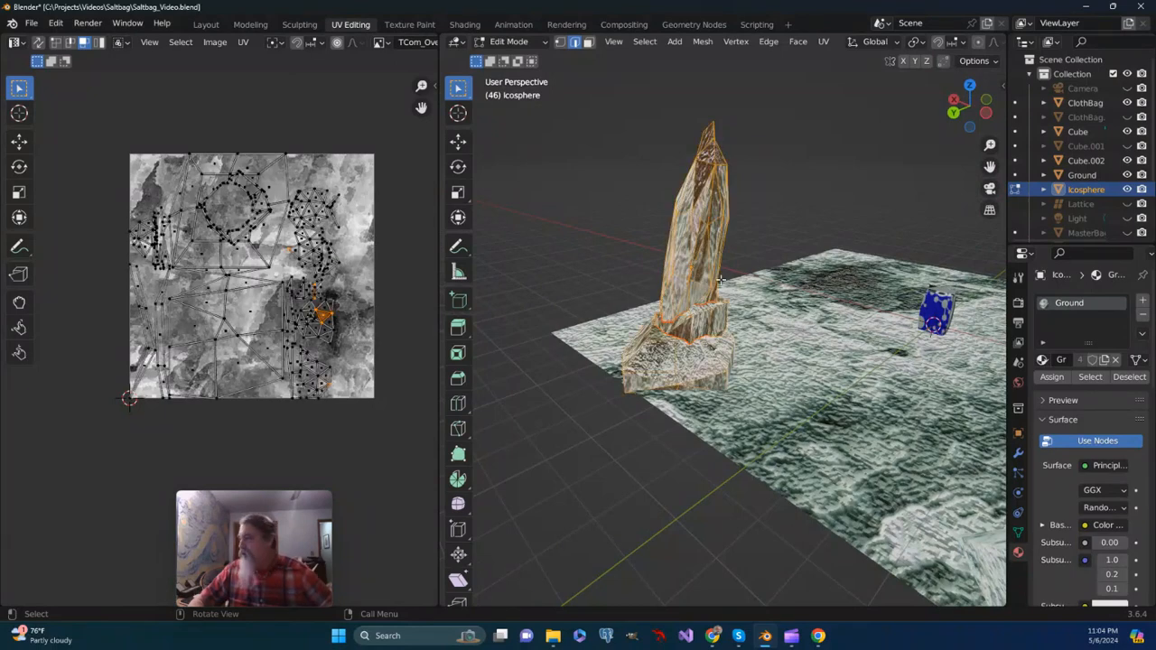
click(824, 43)
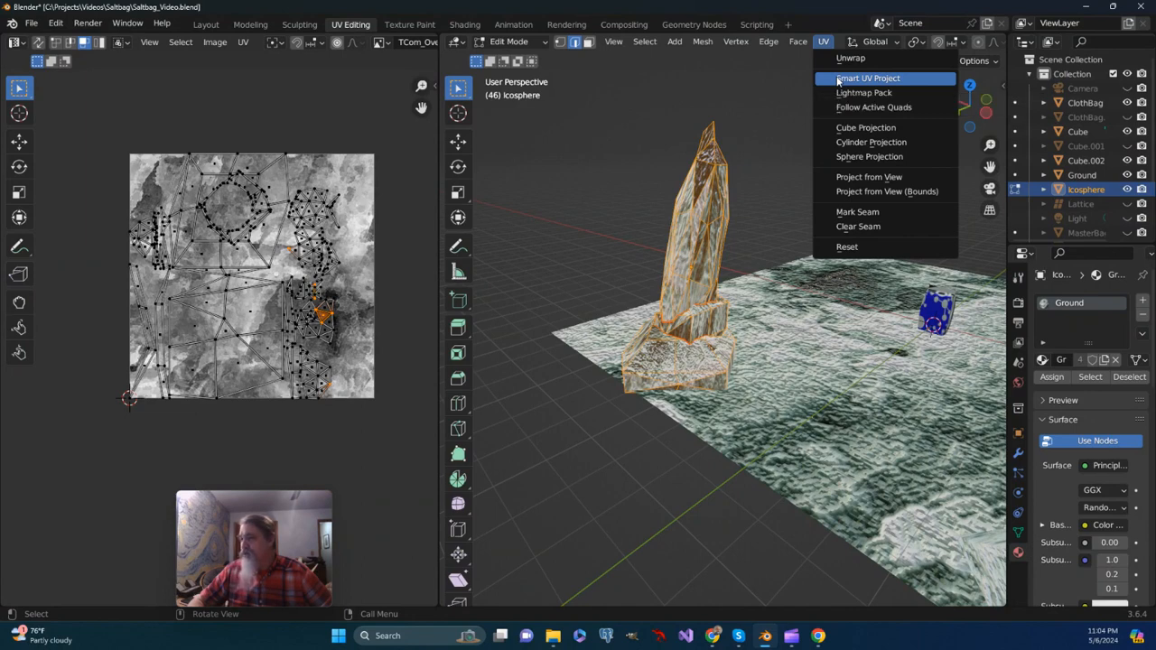
click(837, 80)
click(835, 206)
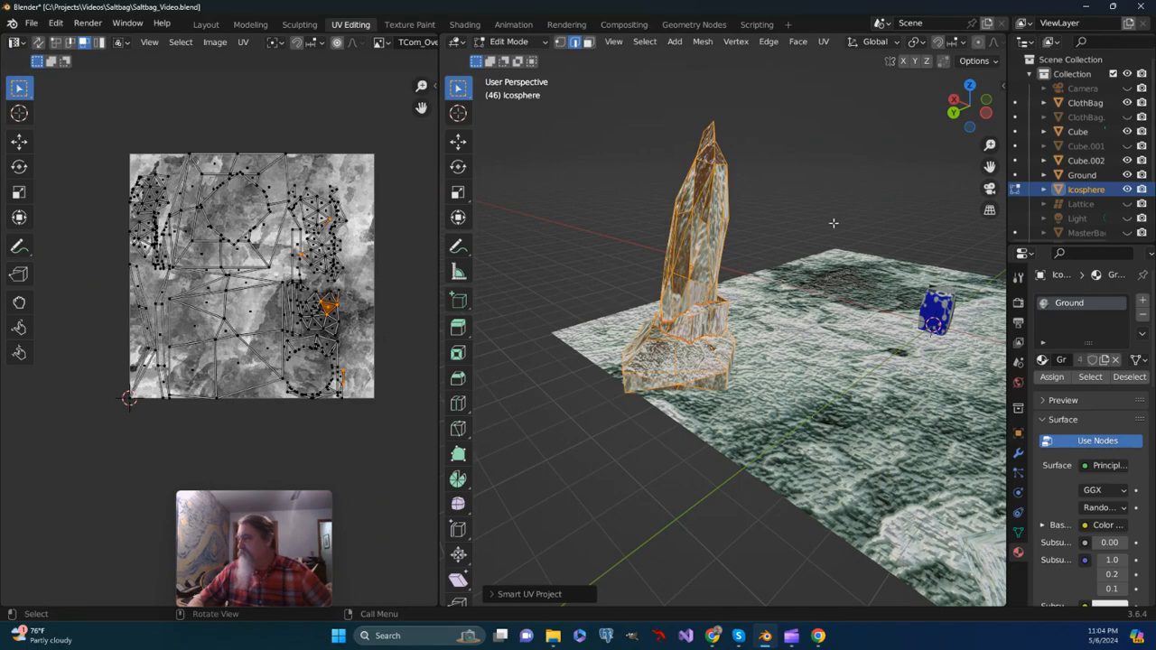
Step: Deselect the spire and examine its re-unwrapped texture from the front and from above
click(834, 224)
middle_drag(834, 224, 542, 295)
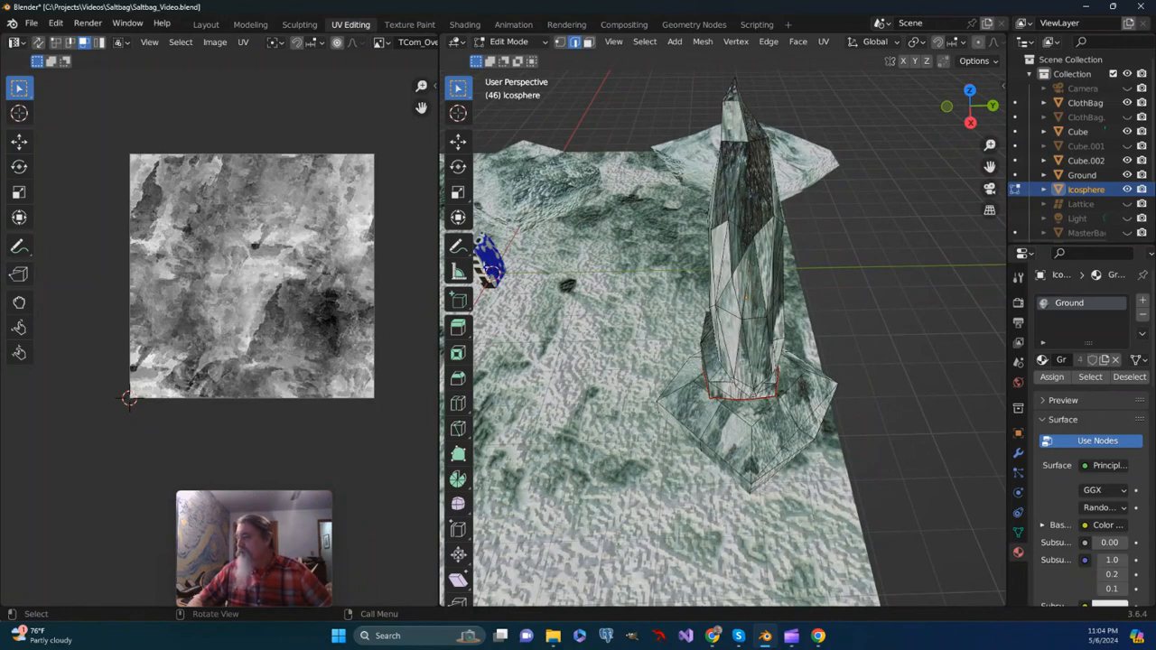
middle_drag(730, 227, 656, 231)
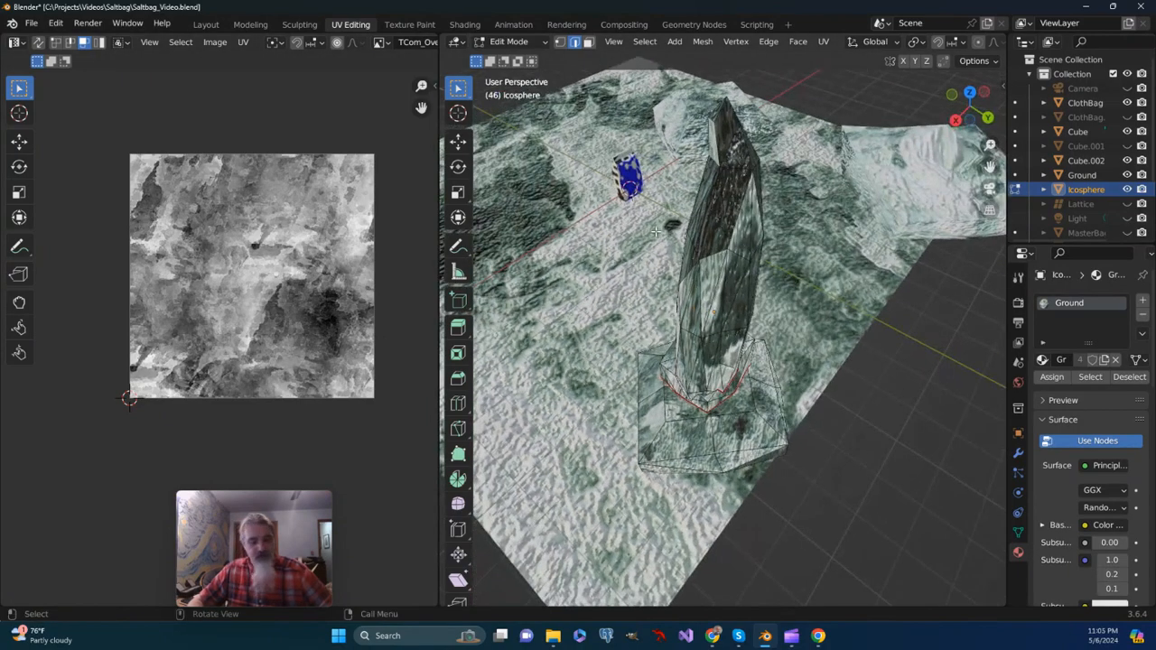
Step: Select the entire spire mesh and move the small UV island near the texture's upper right corner slightly upward
key(a)
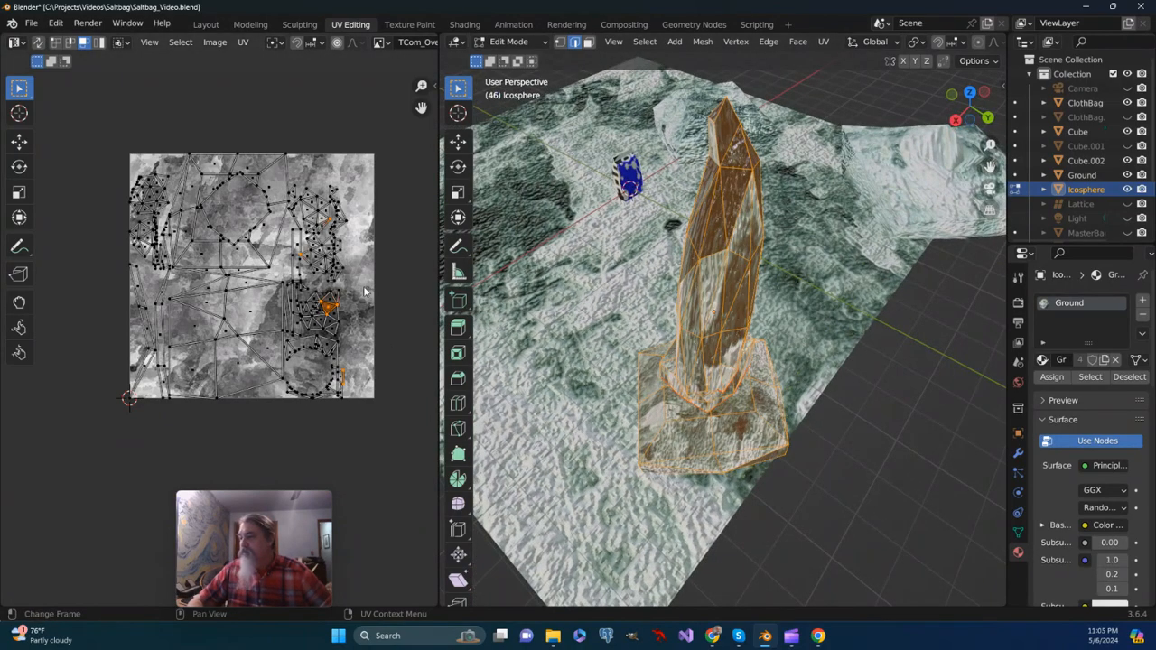
key(a)
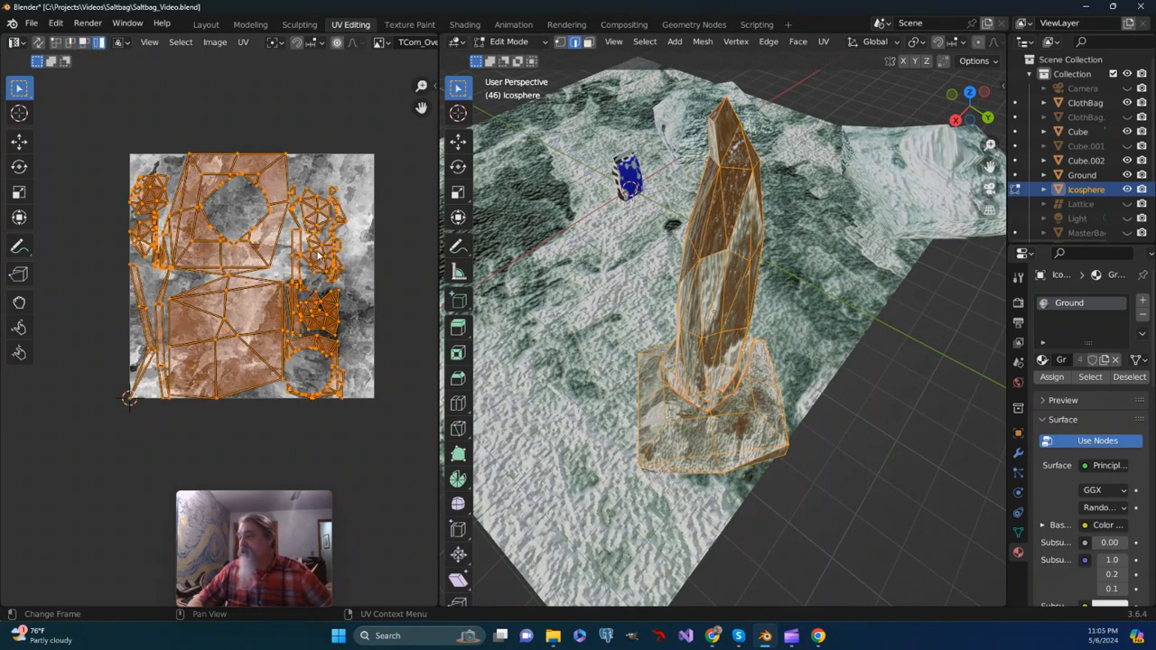
click(316, 213)
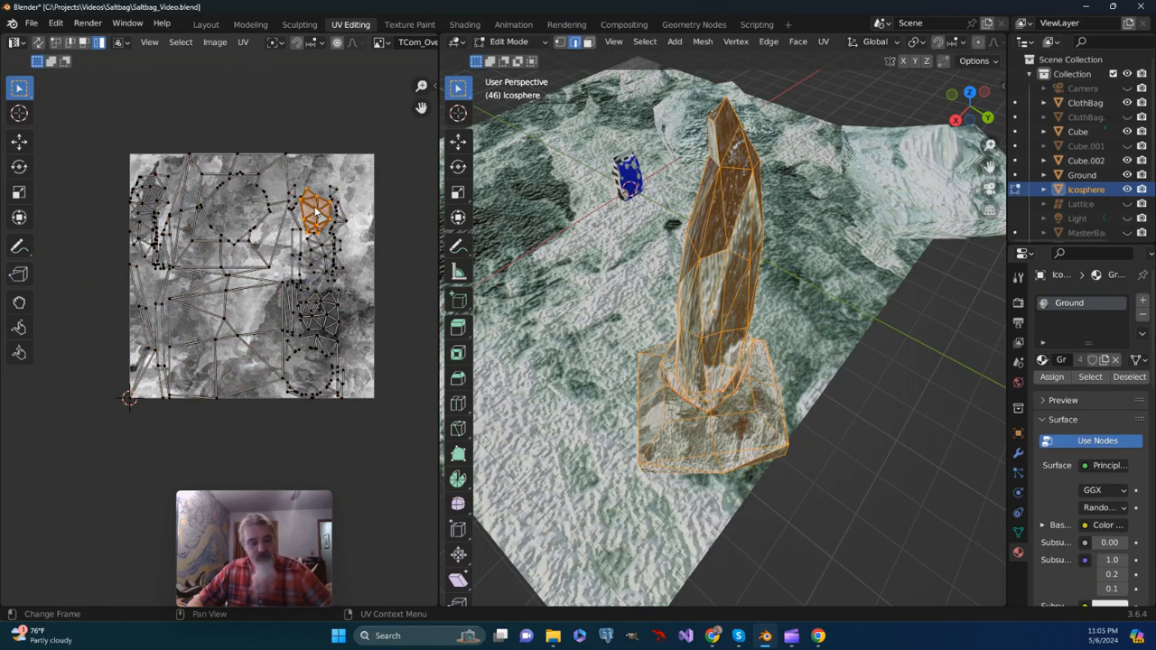
key(g)
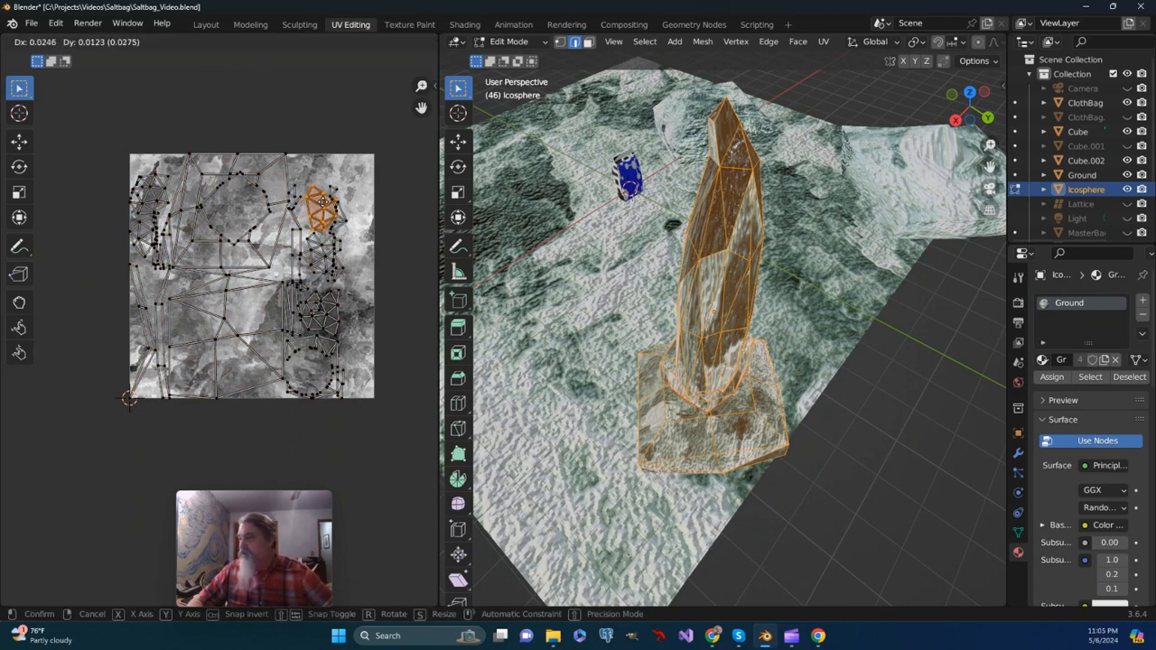
click(312, 178)
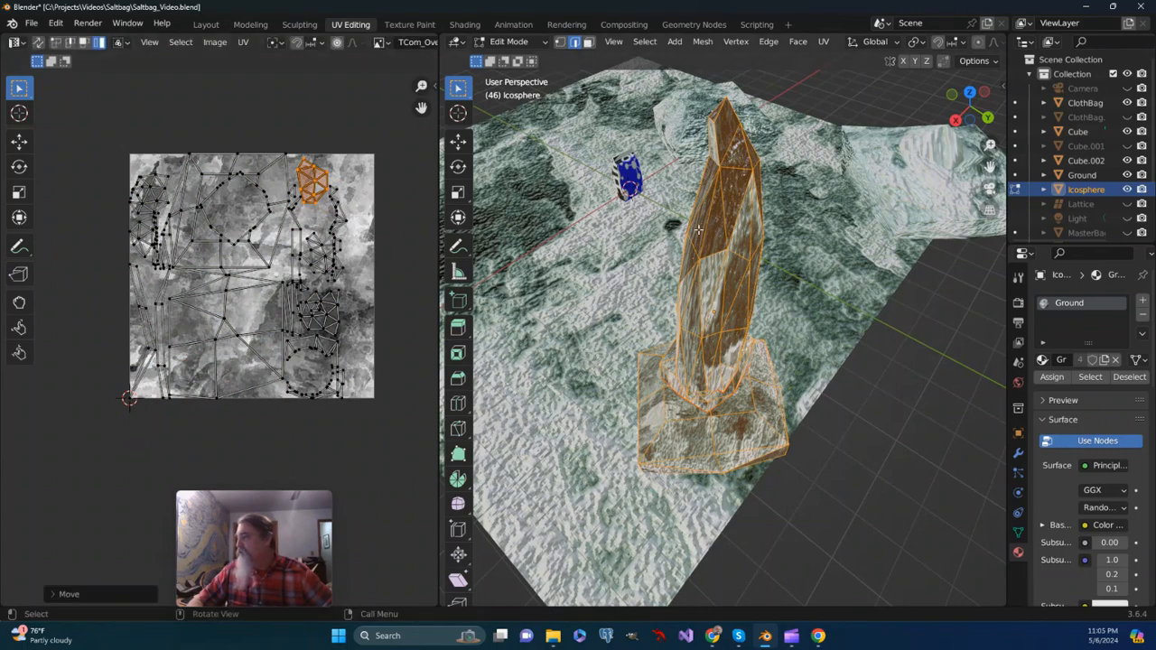
Step: Move the dense UV island in the texture's dark lower-right area by about 0.18 in X and 0.28 in Y, across the right edge
middle_drag(698, 231, 630, 240)
click(320, 310)
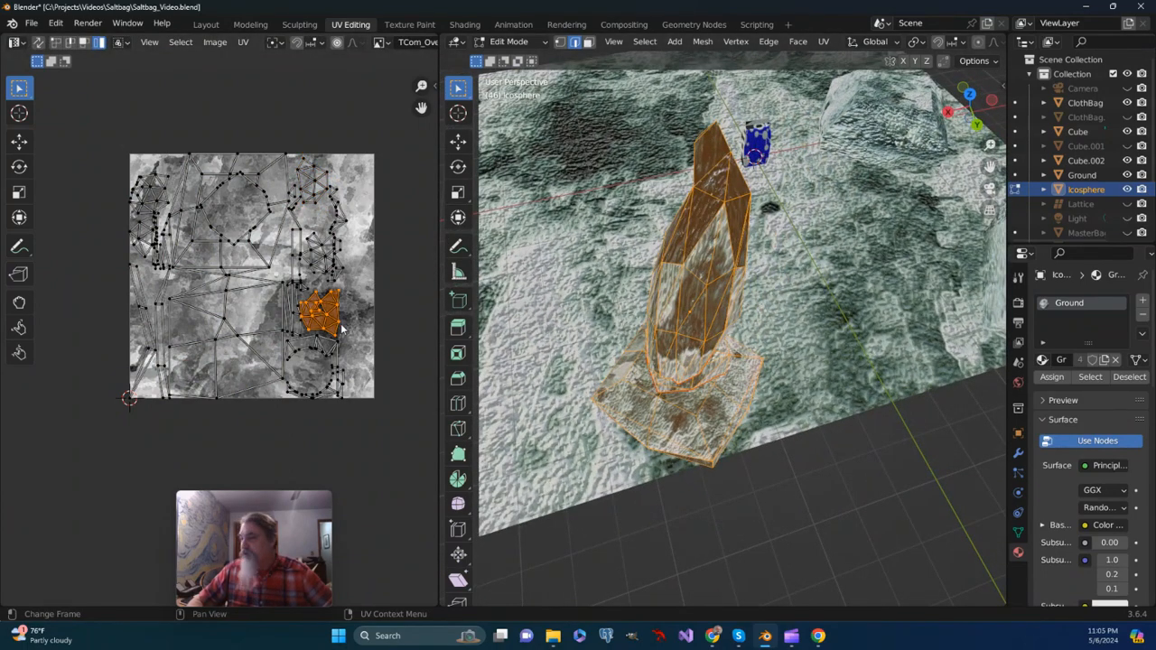
key(g)
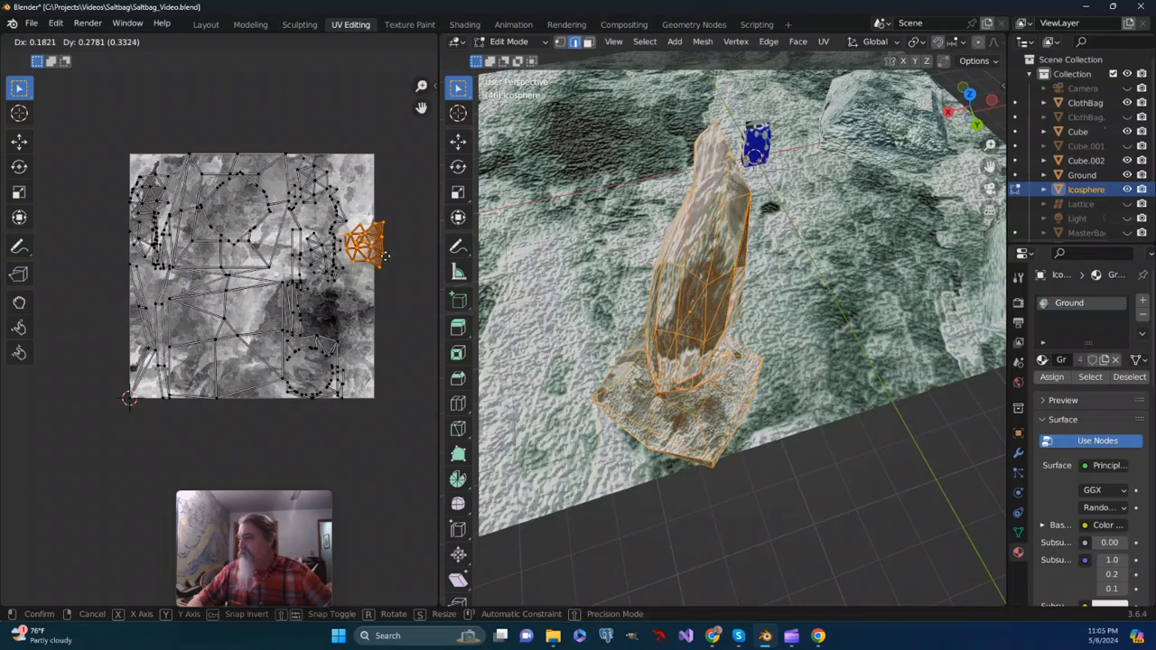
click(386, 259)
Step: Deselect the spire mesh and examine its adjusted texture from several sides
middle_drag(734, 323, 646, 310)
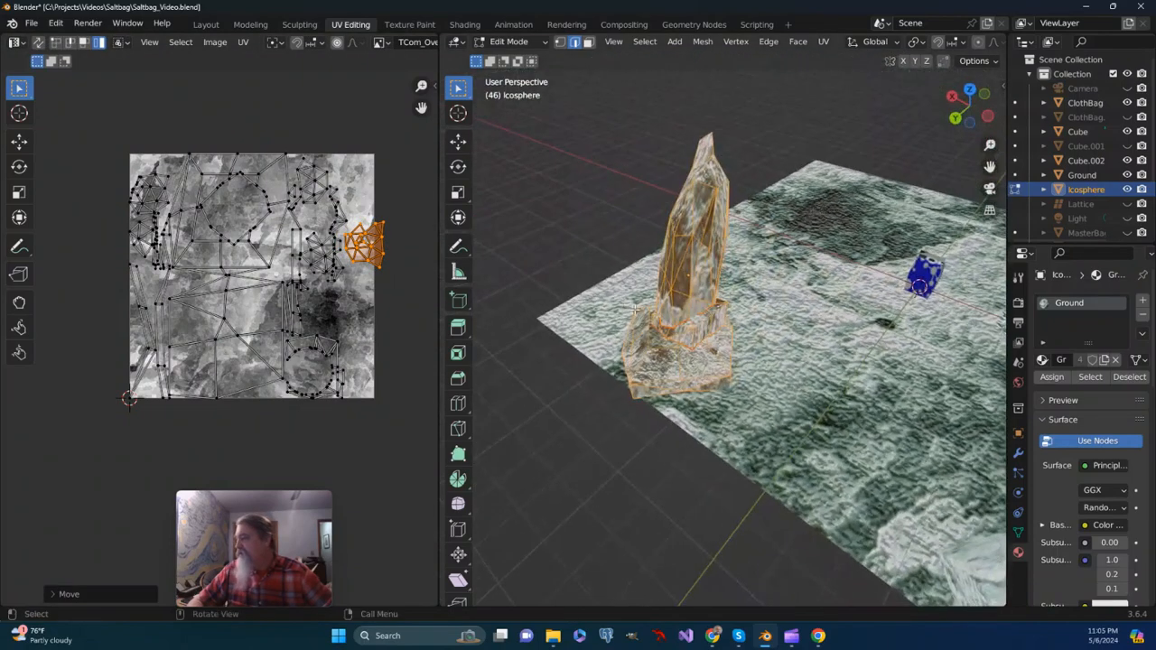
scroll(647, 310, up, 4)
click(813, 314)
scroll(818, 322, down, 5)
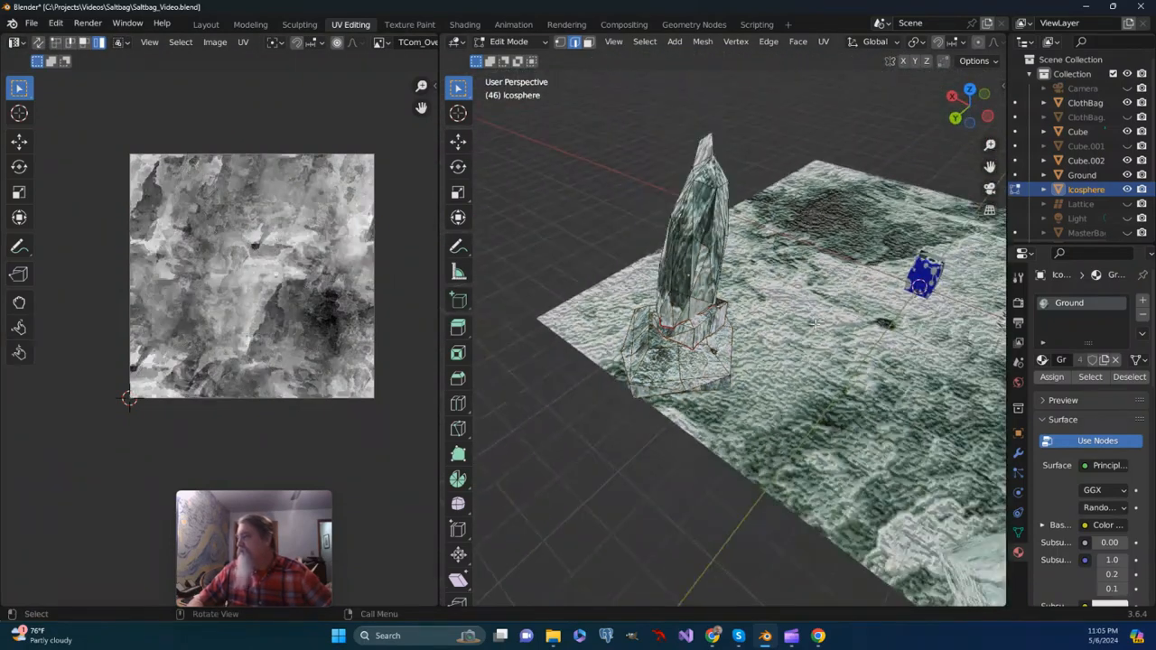
middle_drag(818, 321, 786, 271)
scroll(876, 397, up, 2)
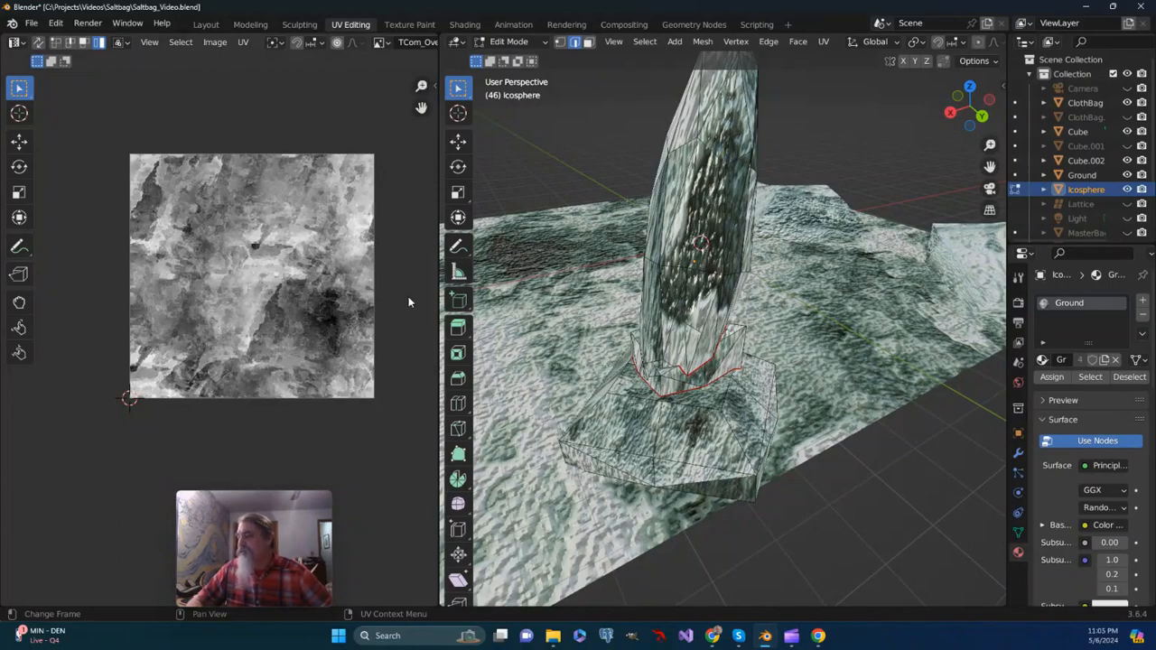
middle_drag(767, 292, 706, 271)
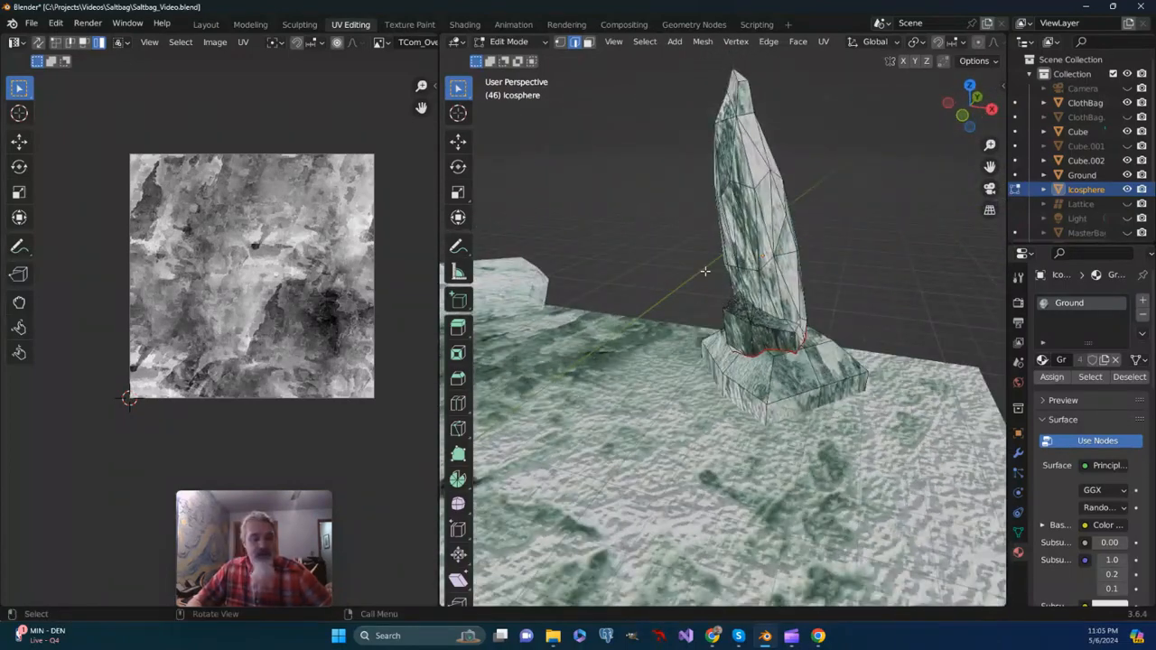
Step: Return to Object Mode, deselect the spire and view it from near ground level
key(Tab)
middle_drag(681, 308, 791, 319)
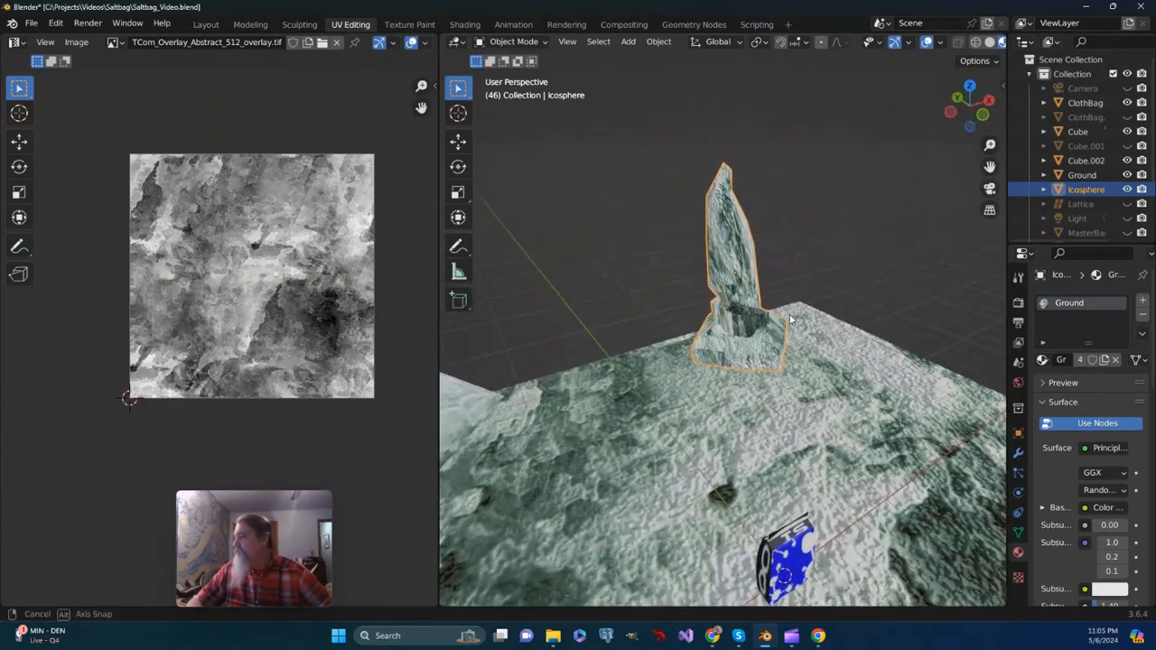
click(834, 256)
mouse_move(825, 276)
middle_down()
mouse_move(764, 286)
mouse_move(662, 276)
mouse_move(805, 255)
mouse_move(870, 264)
mouse_move(592, 268)
mouse_move(823, 292)
middle_up()
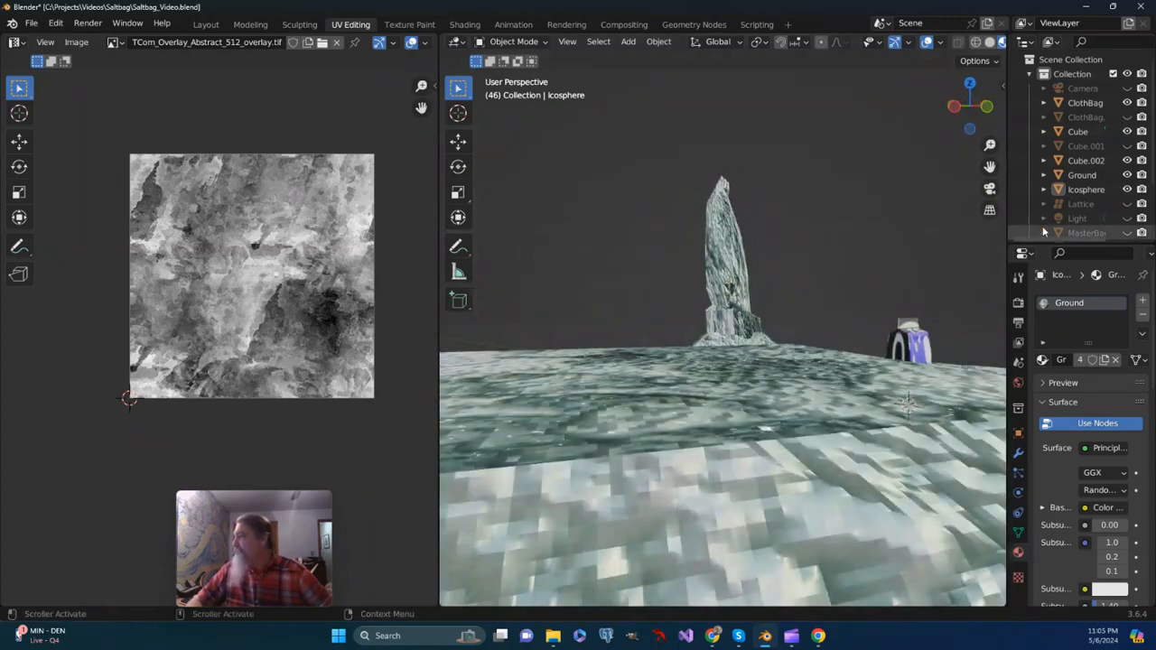
Step: Unhide the WaterBack object and view the whole scene with the water backdrop
scroll(1043, 226, down, 2)
scroll(1079, 235, down, 2)
click(1084, 228)
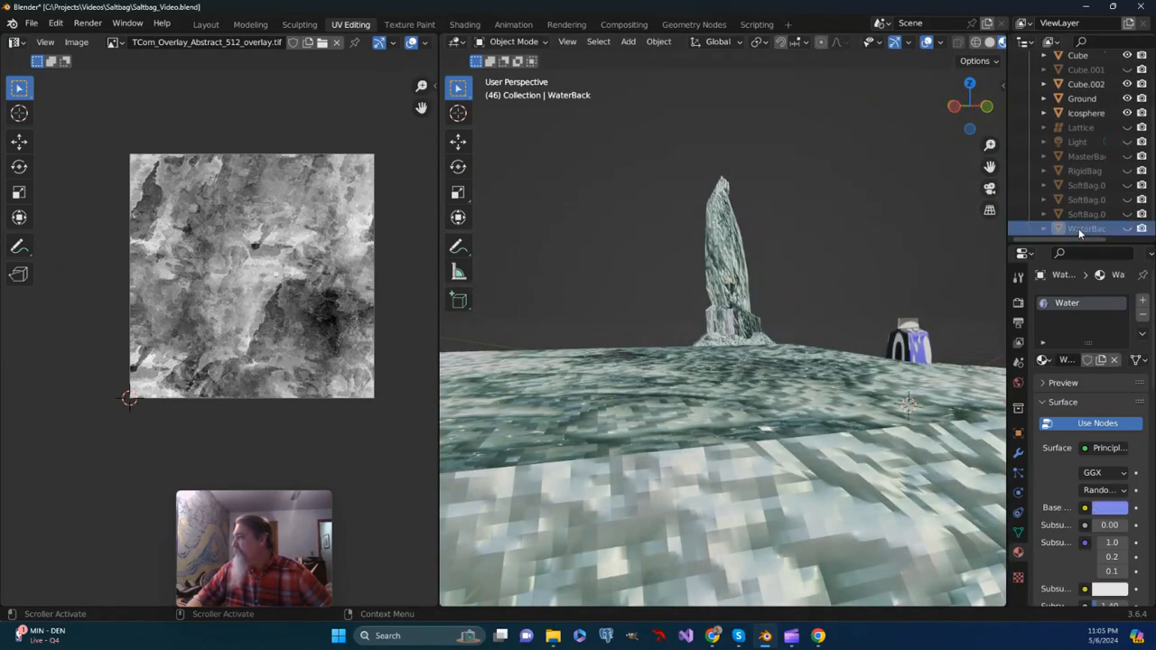
click(1127, 229)
scroll(830, 318, down, 7)
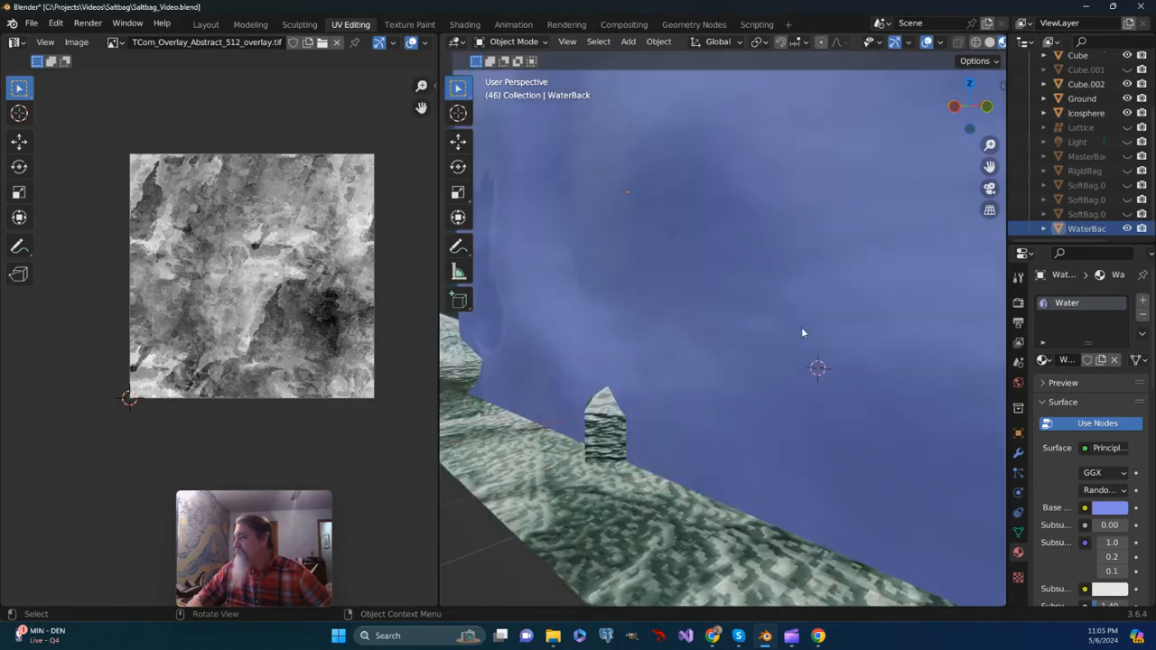
middle_drag(791, 336, 864, 272)
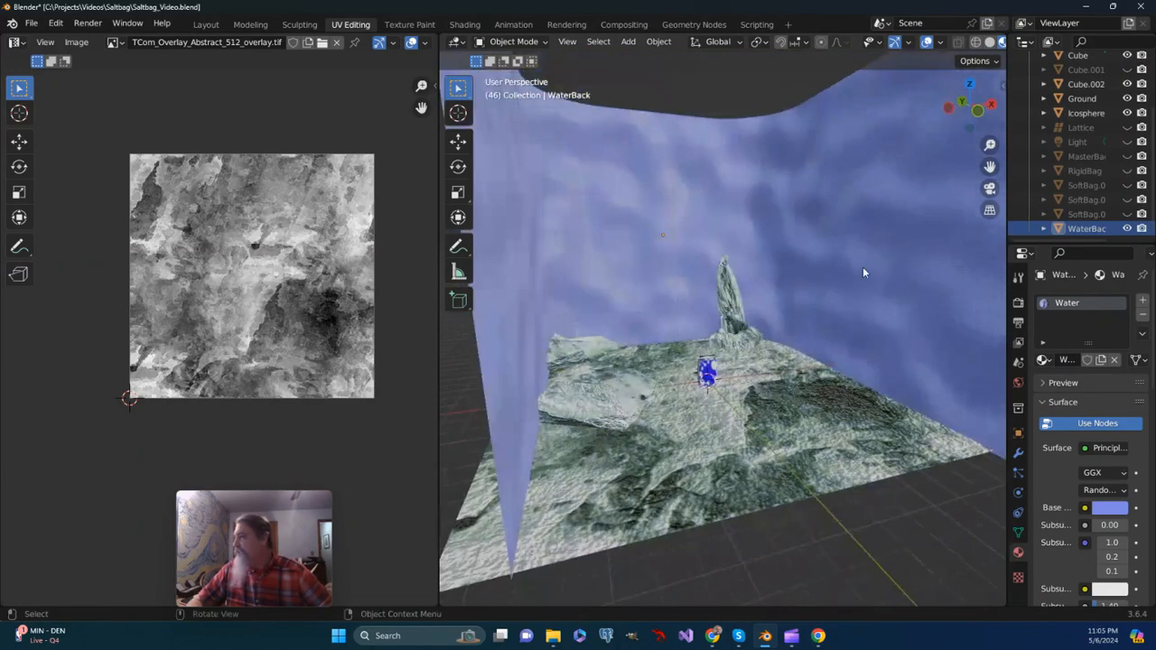
Step: Show the scene through the camera and widen the 3D viewport by narrowing the UV editor
click(991, 190)
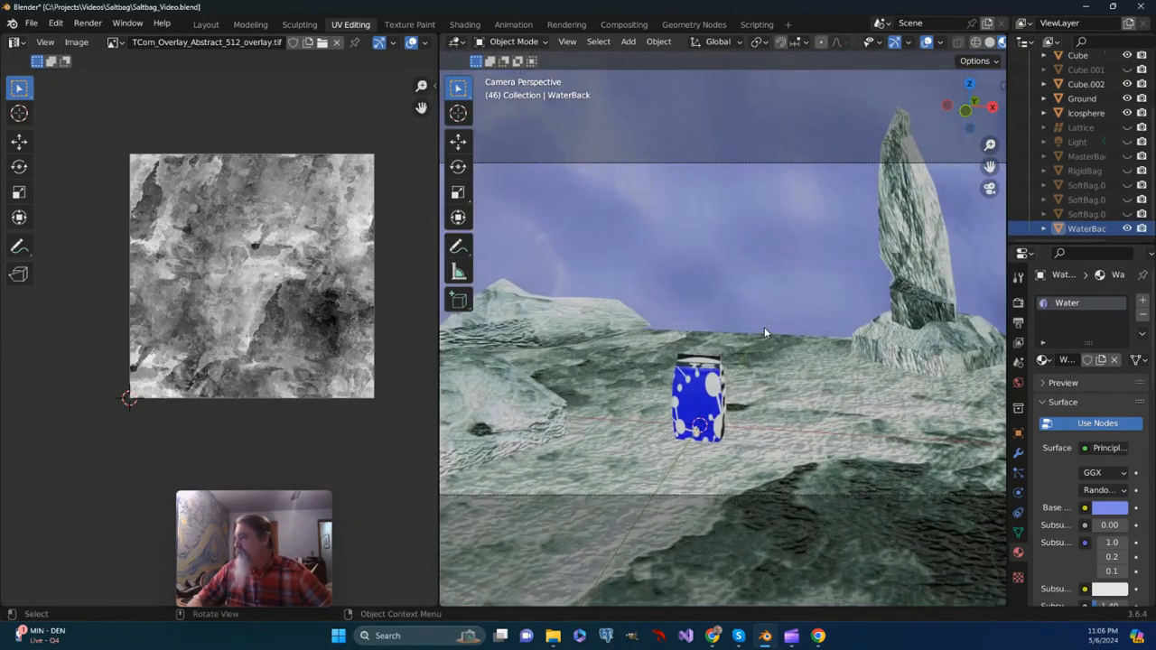
scroll(740, 343, down, 2)
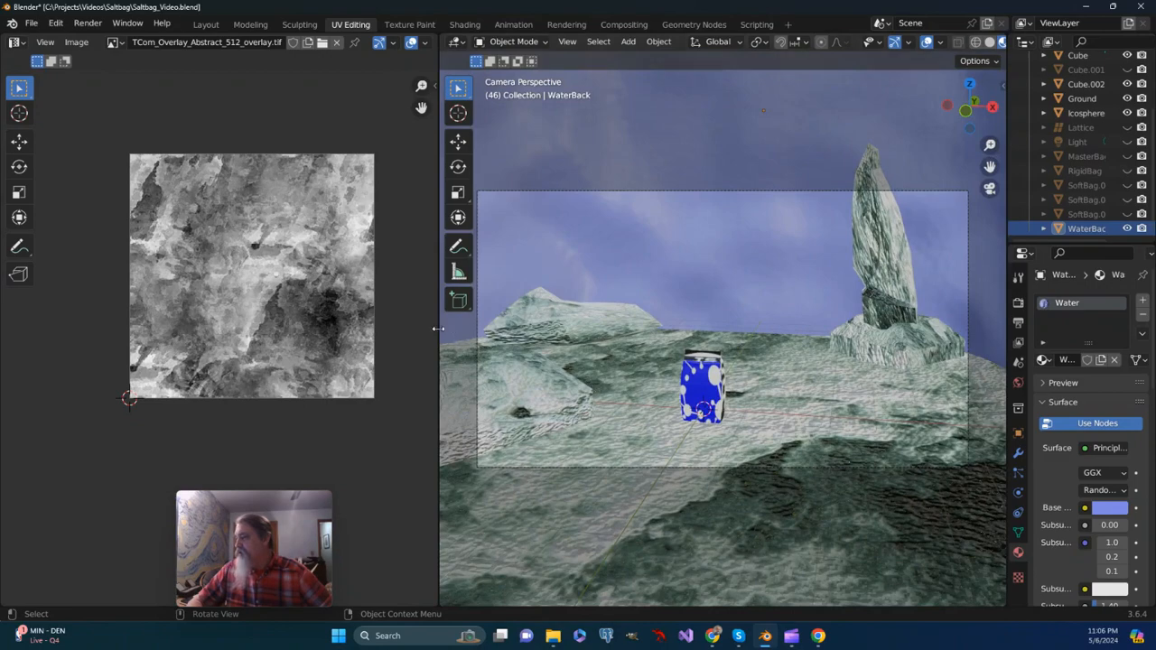
drag(438, 329, 266, 325)
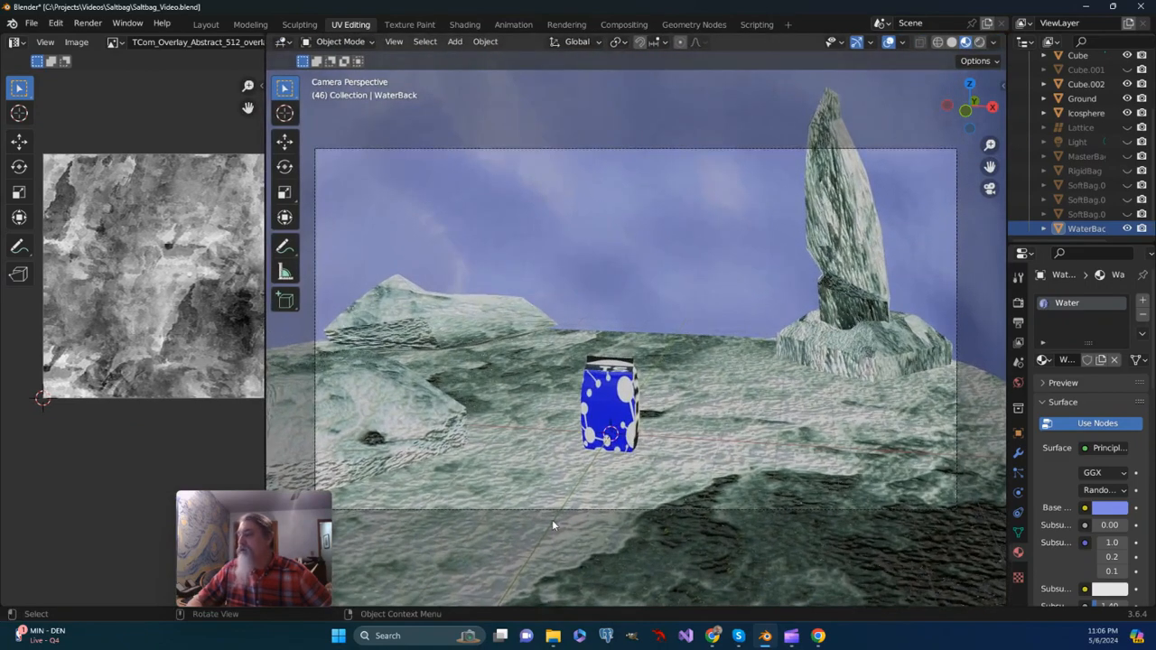
scroll(645, 529, down, 1)
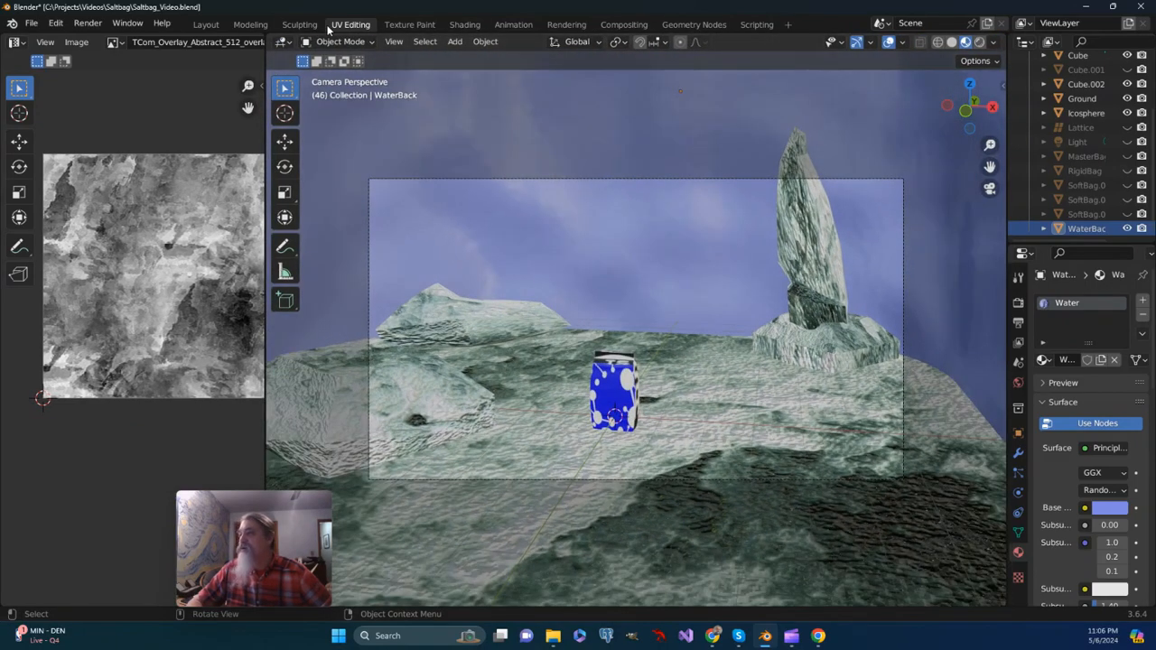
Step: Switch to the Layout workspace and show the scene through the camera there
click(206, 25)
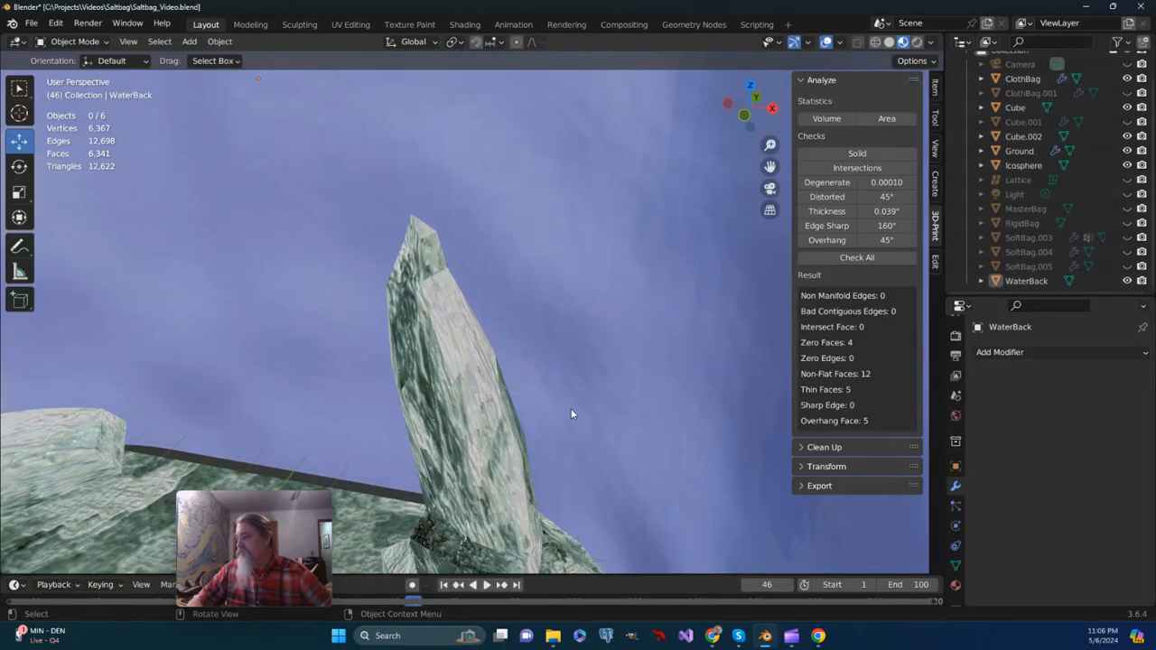
scroll(571, 414, down, 3)
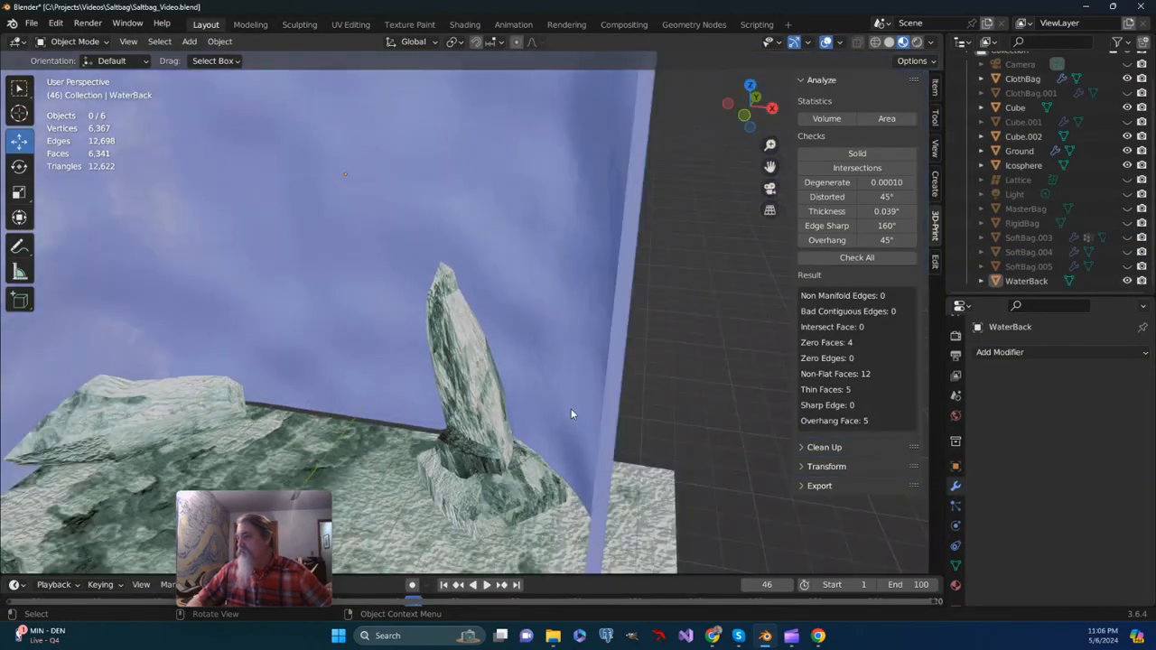
click(770, 189)
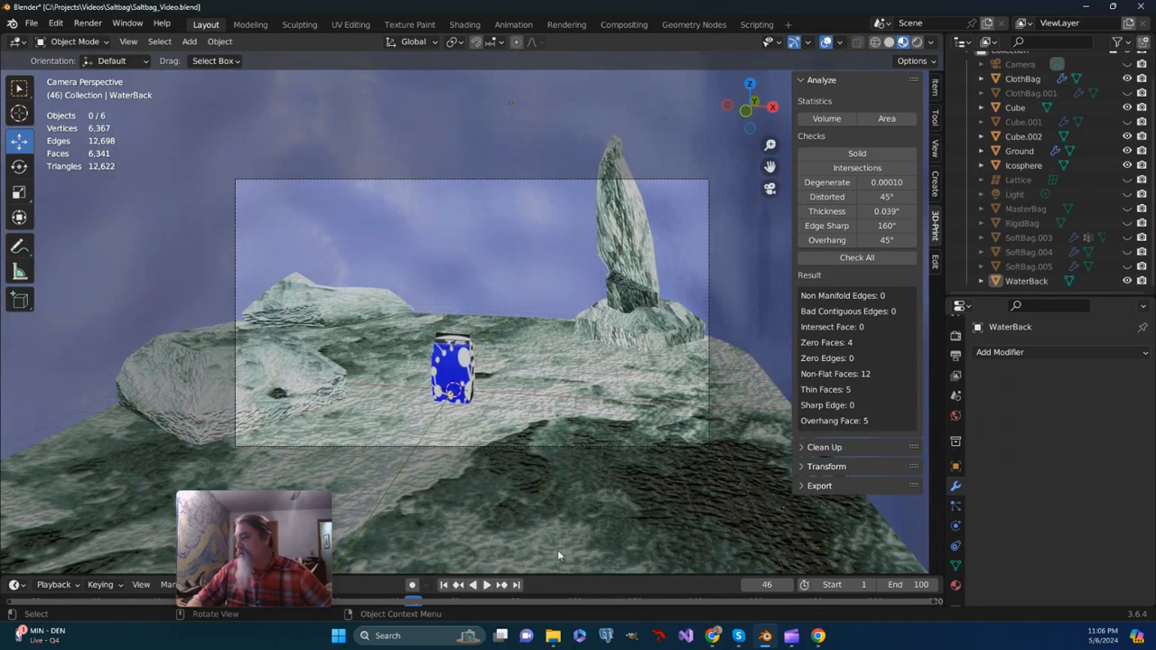
Step: Play the animation in camera view, stop it and return to the first frame
click(488, 584)
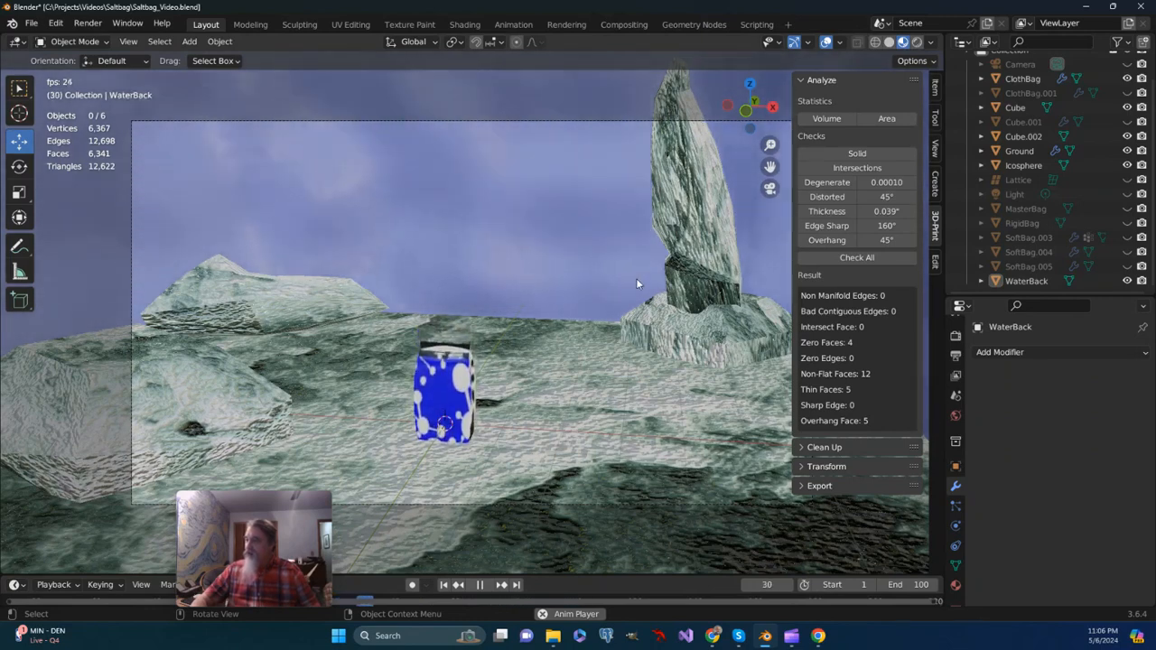
key(space)
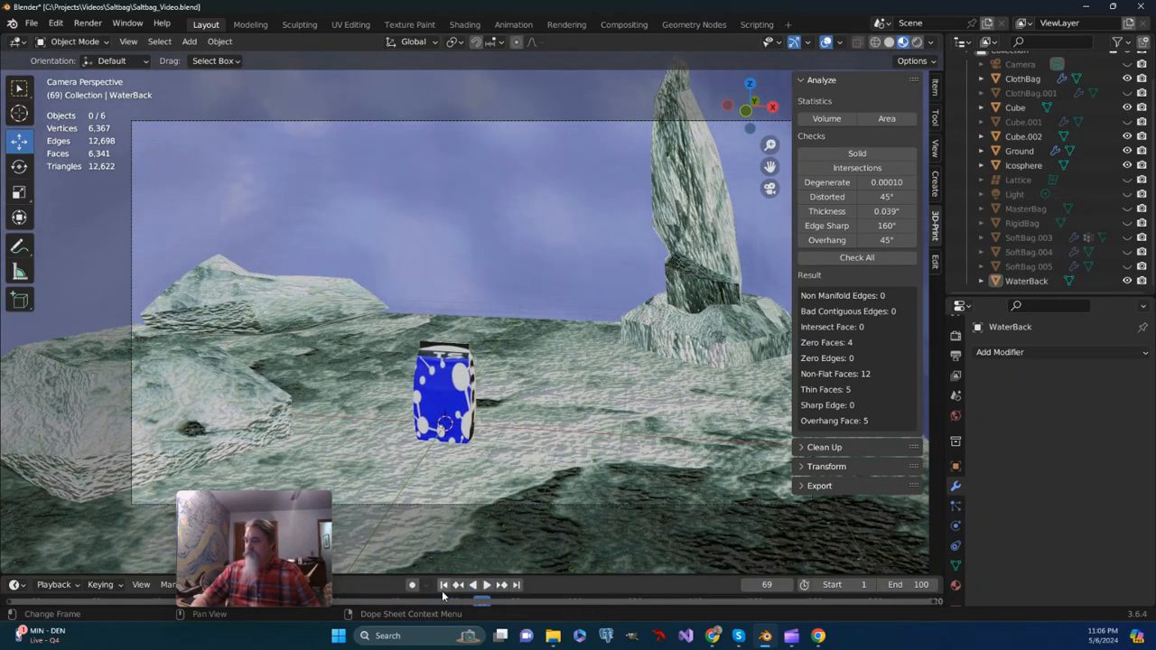
click(443, 585)
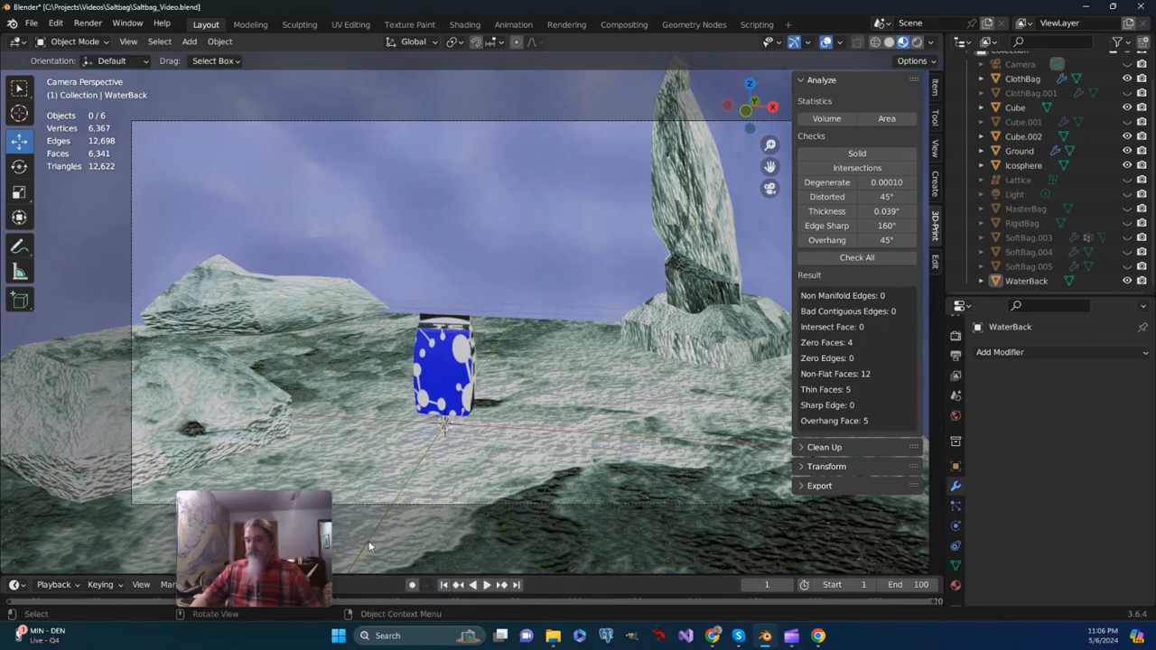